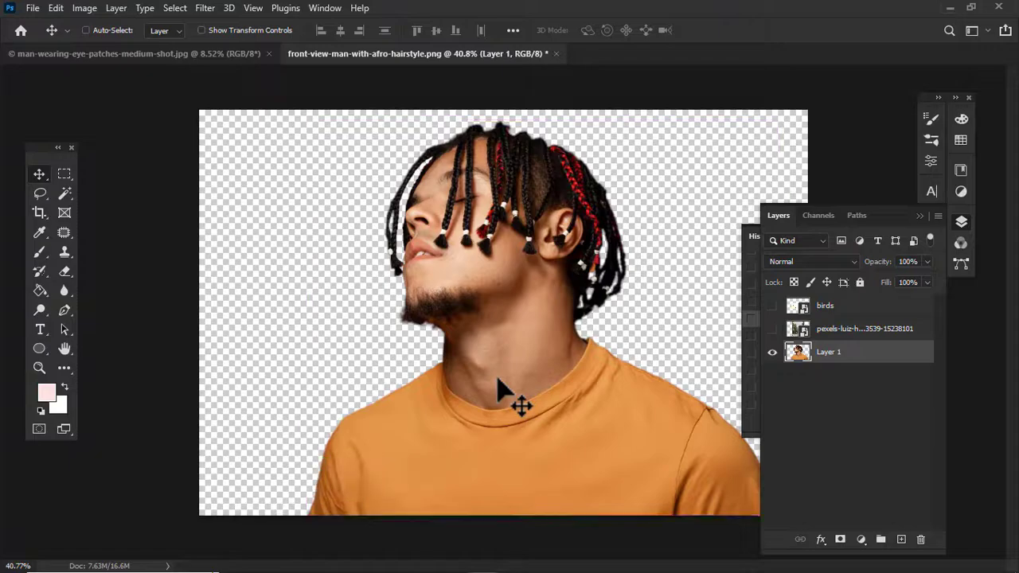
Step: Enlarge and reposition the man's layer with Free Transform so his head fills more of the canvas
key(ctrl+t)
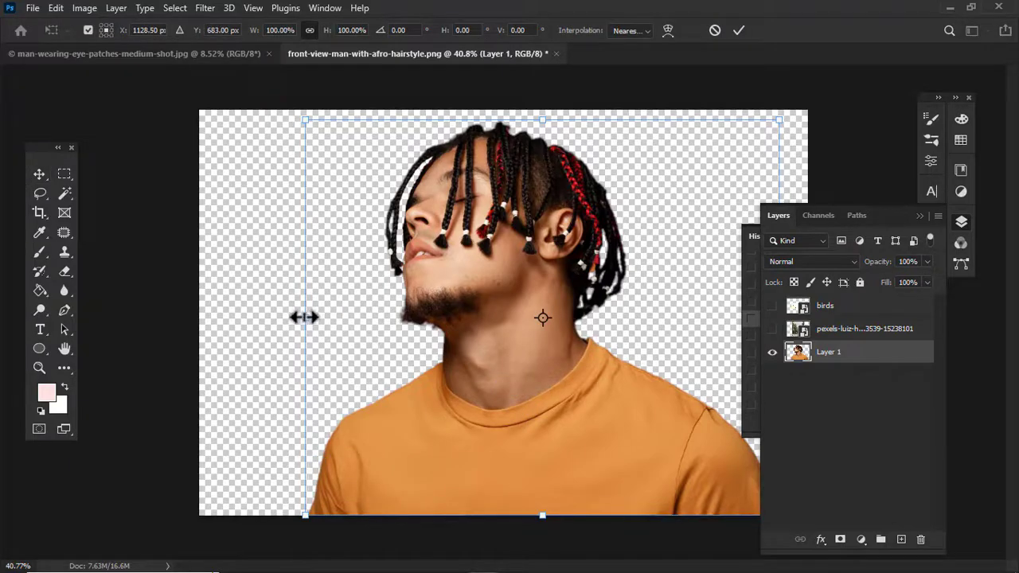
drag(305, 317, 200, 312)
drag(414, 273, 490, 322)
key(Return)
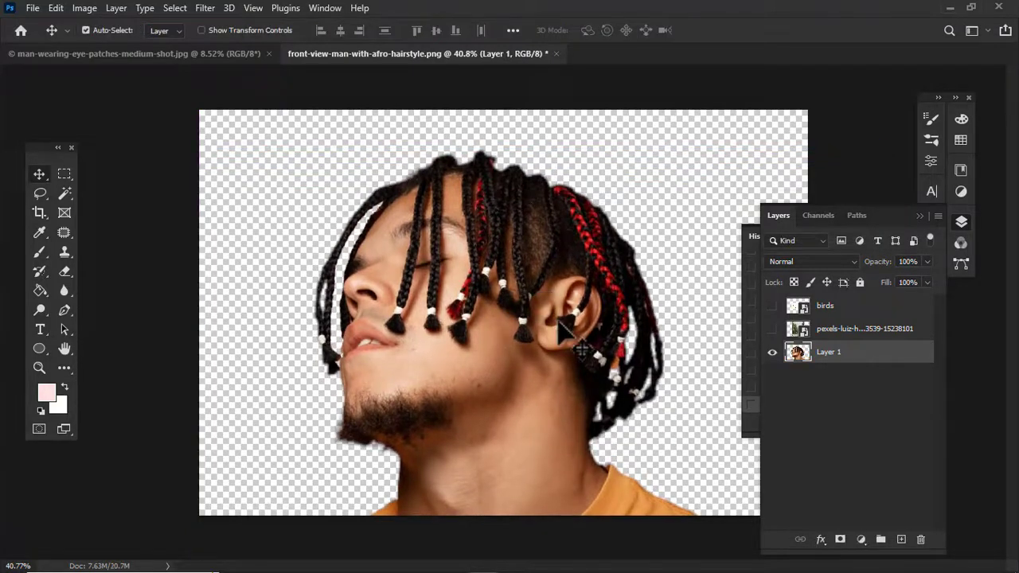
Step: Show the forest photo layer and stretch it wider with Free Transform to cover the canvas
click(772, 329)
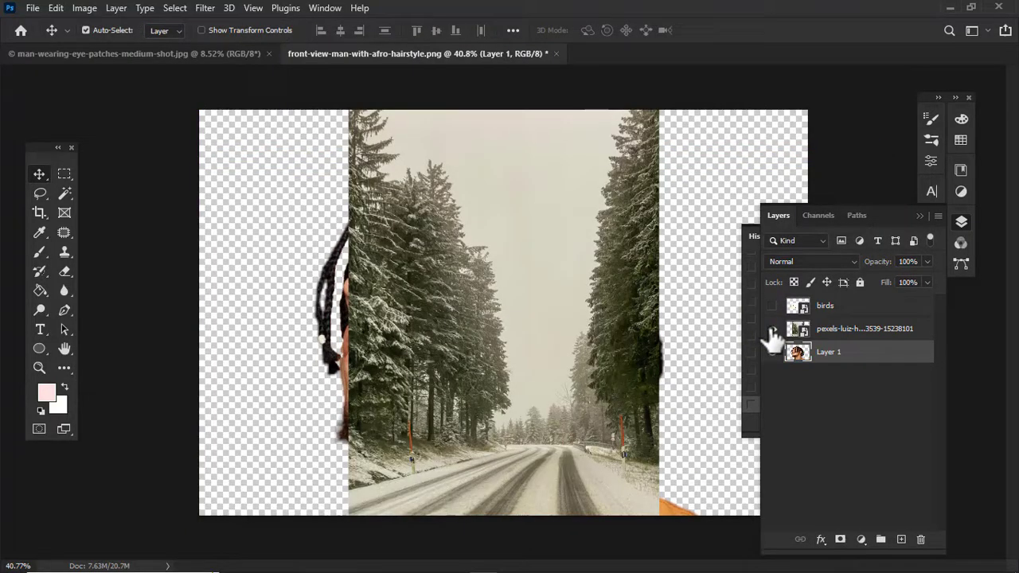
click(832, 333)
key(ctrl+t)
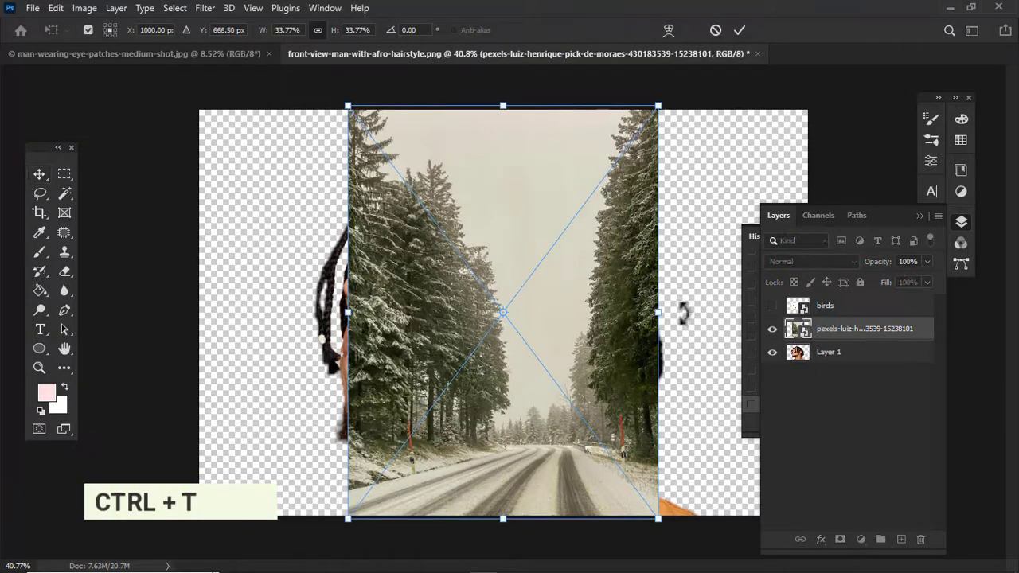
drag(665, 313, 704, 322)
click(740, 31)
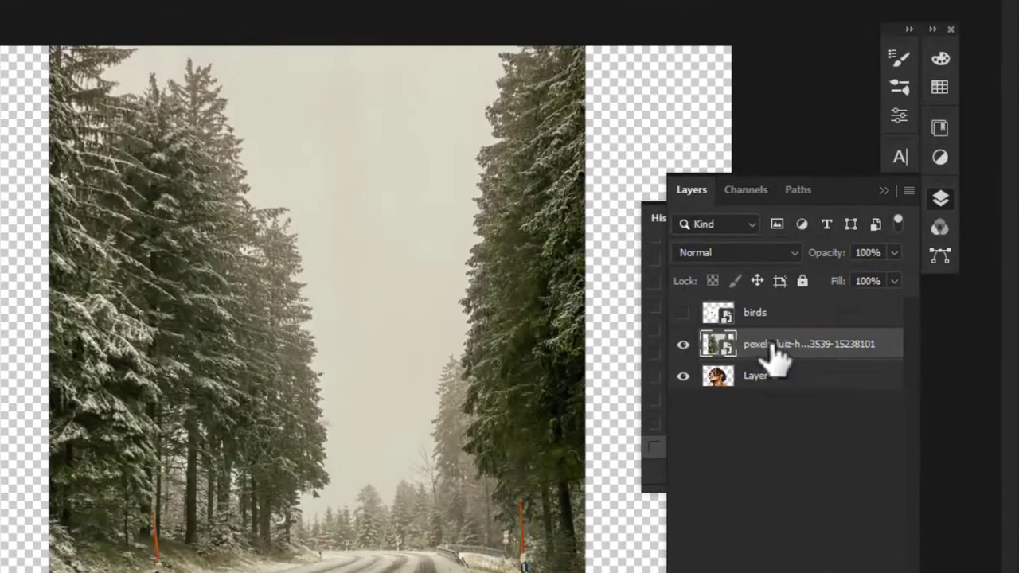
Step: Clip the forest layer to the man's layer and set its blend mode to Lighten
right_click(796, 346)
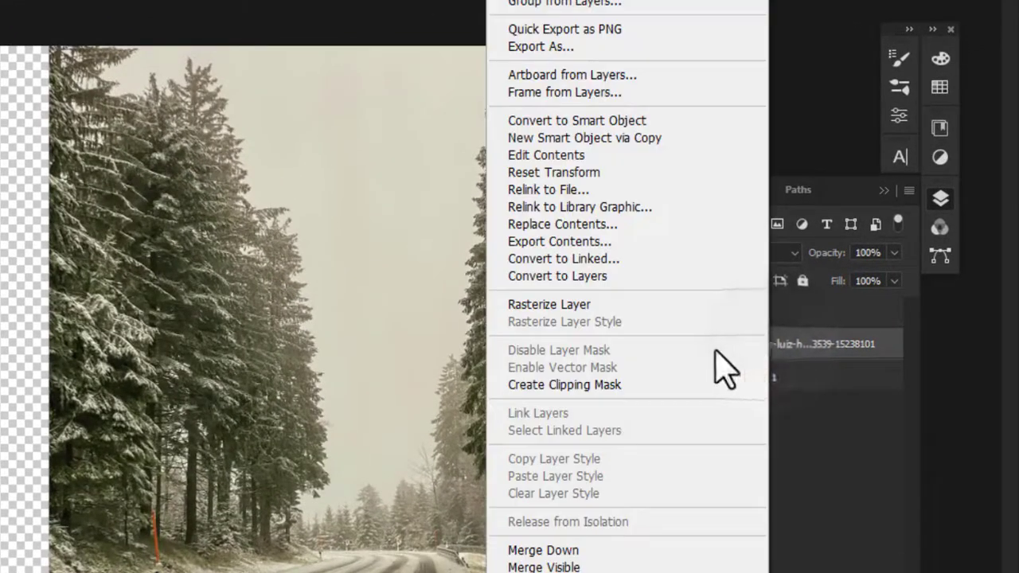
click(594, 387)
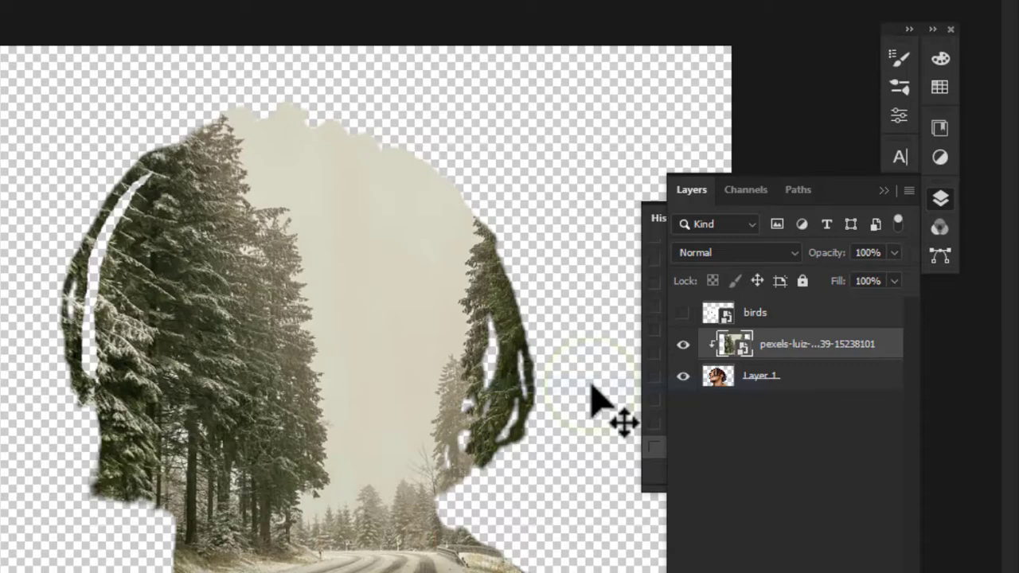
click(748, 253)
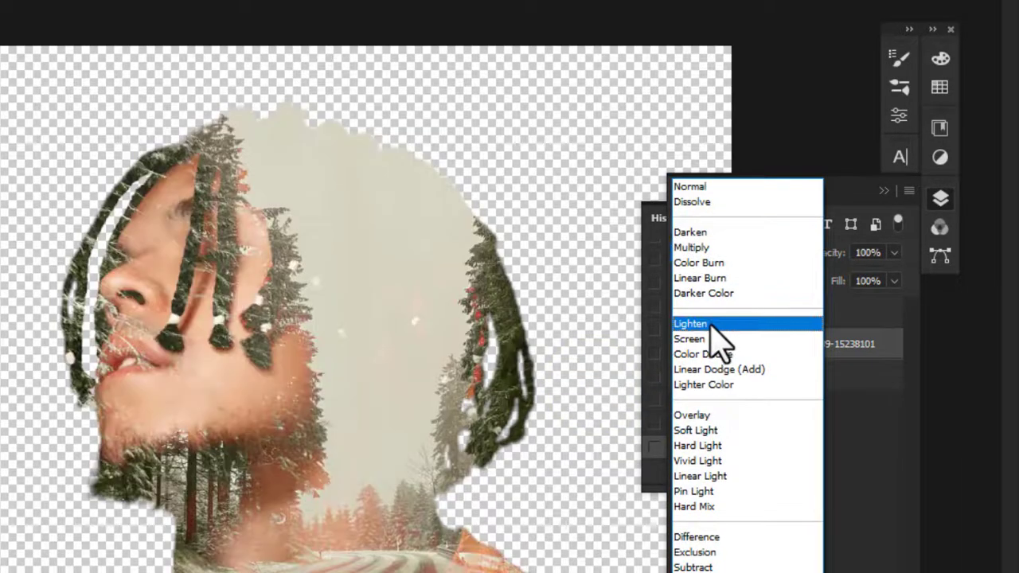
click(711, 324)
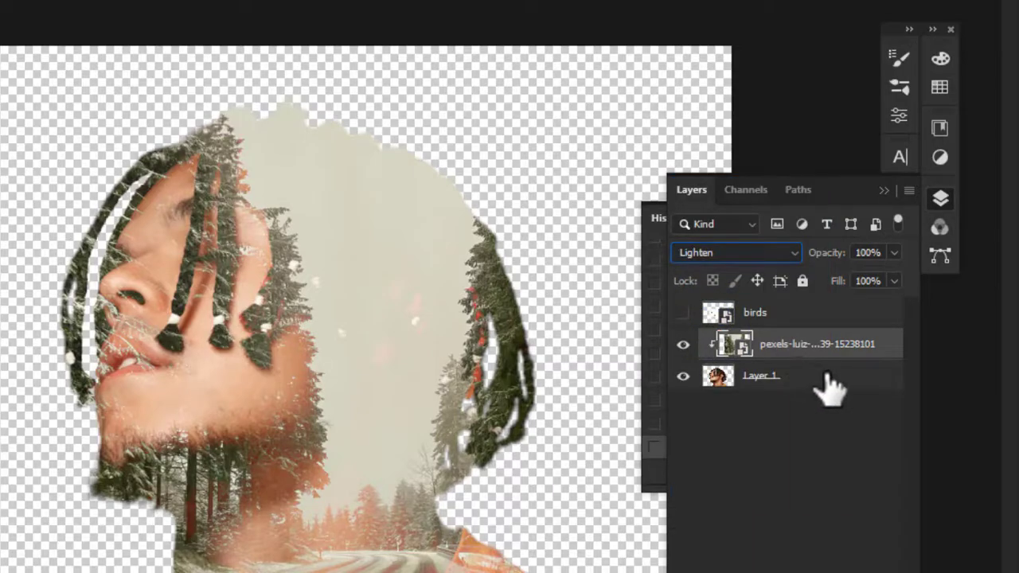
Step: Add a Solid Color fill layer and move it beneath the man's layer
click(844, 315)
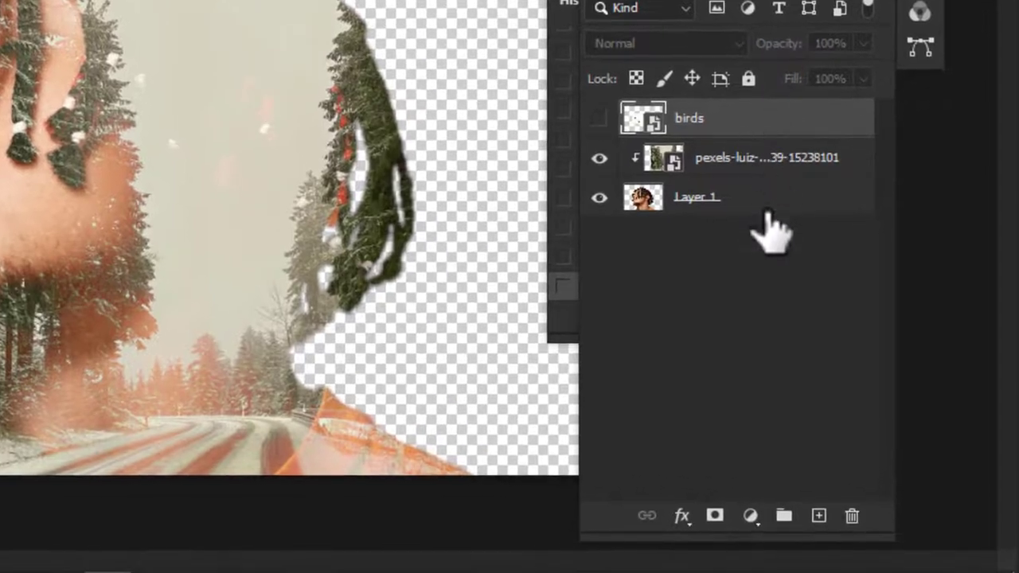
click(750, 516)
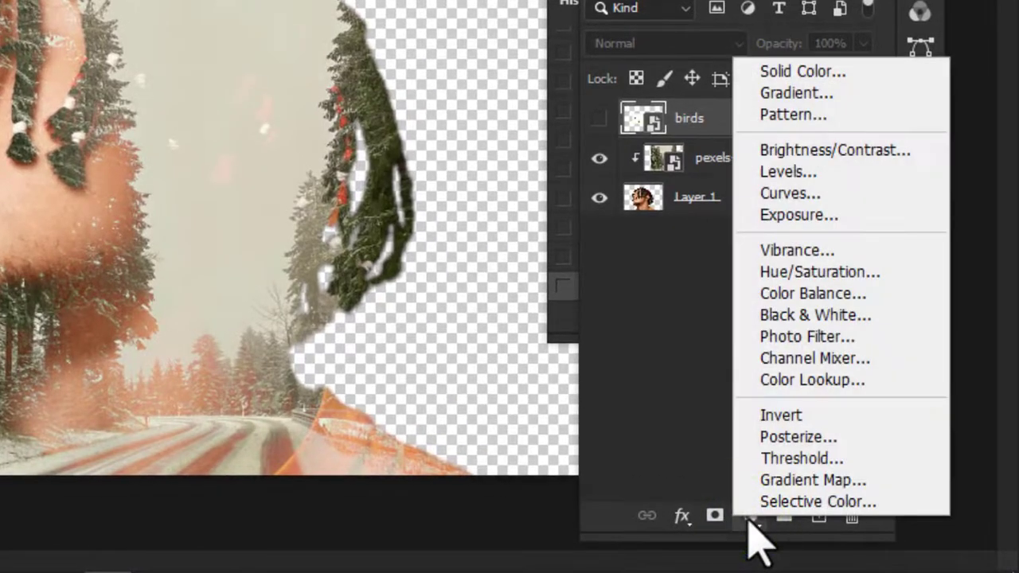
click(771, 74)
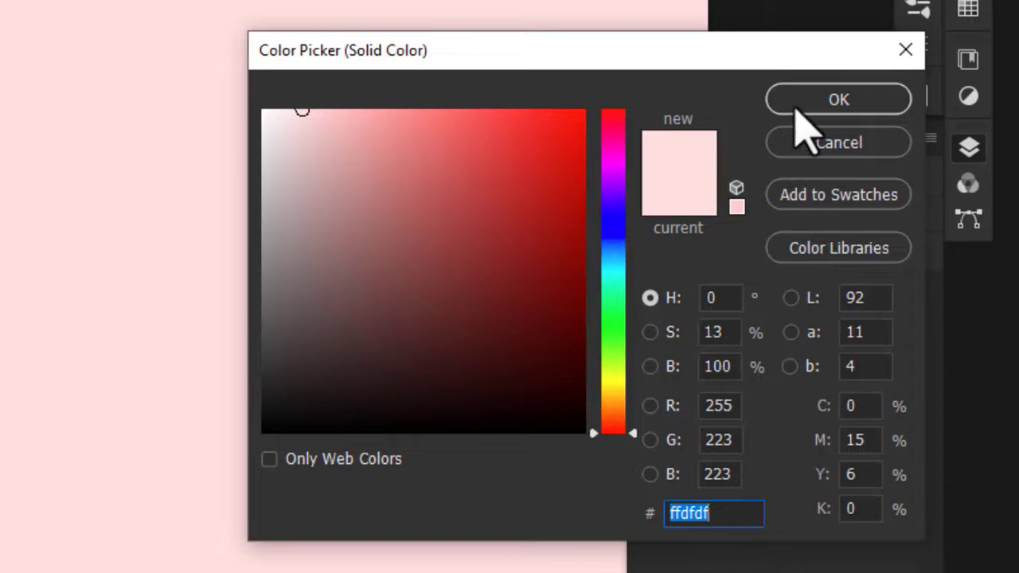
click(790, 80)
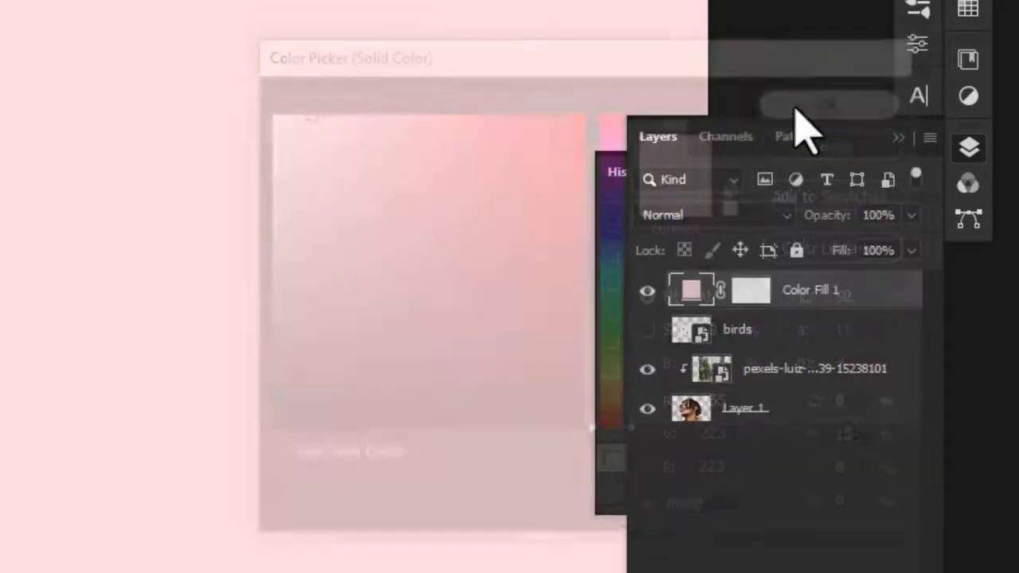
drag(826, 288, 853, 428)
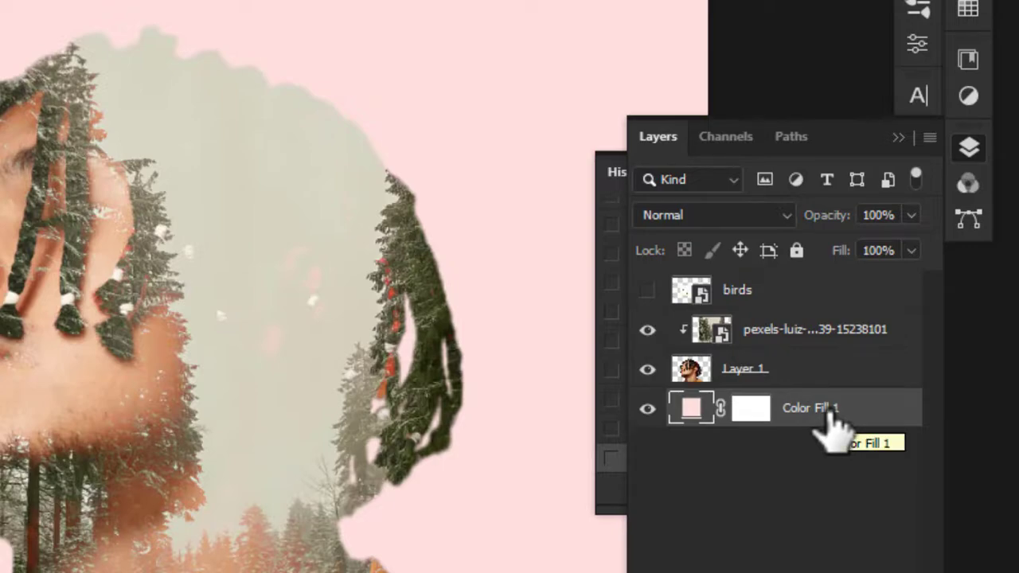
Step: Rename the fill layer Background and set its colour to d3d0bf, sampled from the forest sky
double_click(825, 412)
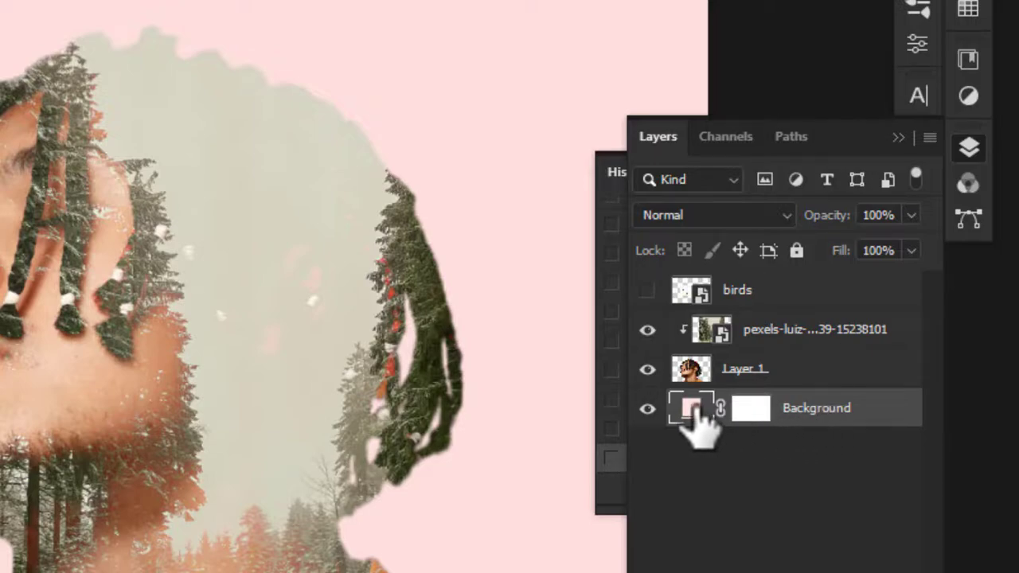
double_click(692, 410)
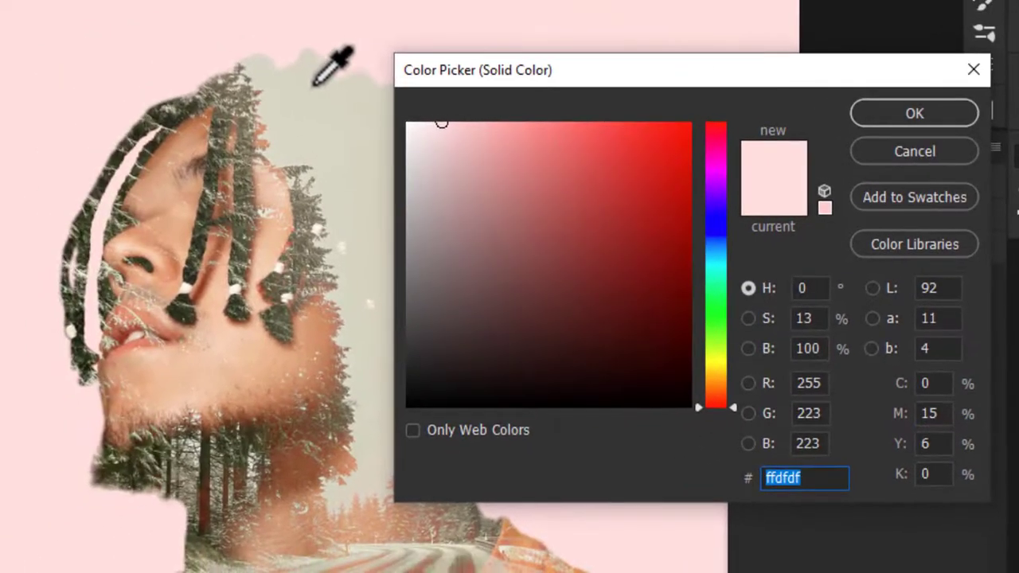
click(154, 67)
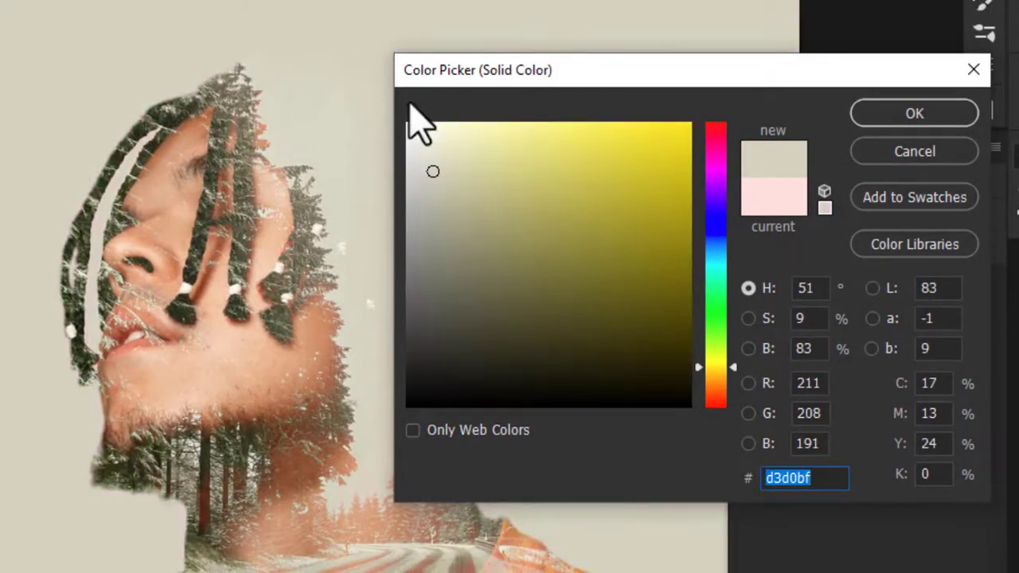
click(939, 113)
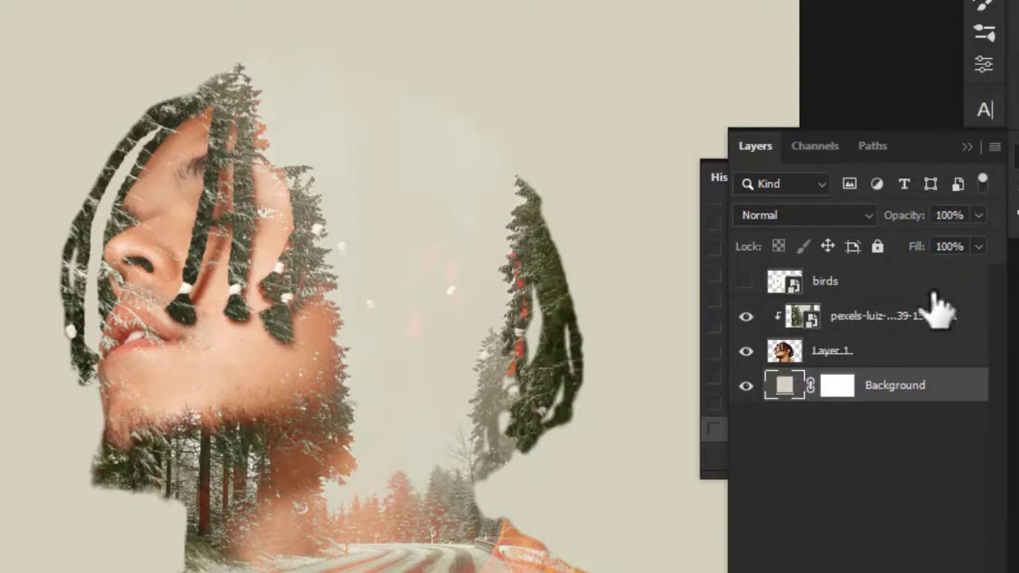
Step: Add a layer mask to the forest layer and choose the Brush tool with reduced flow
click(892, 325)
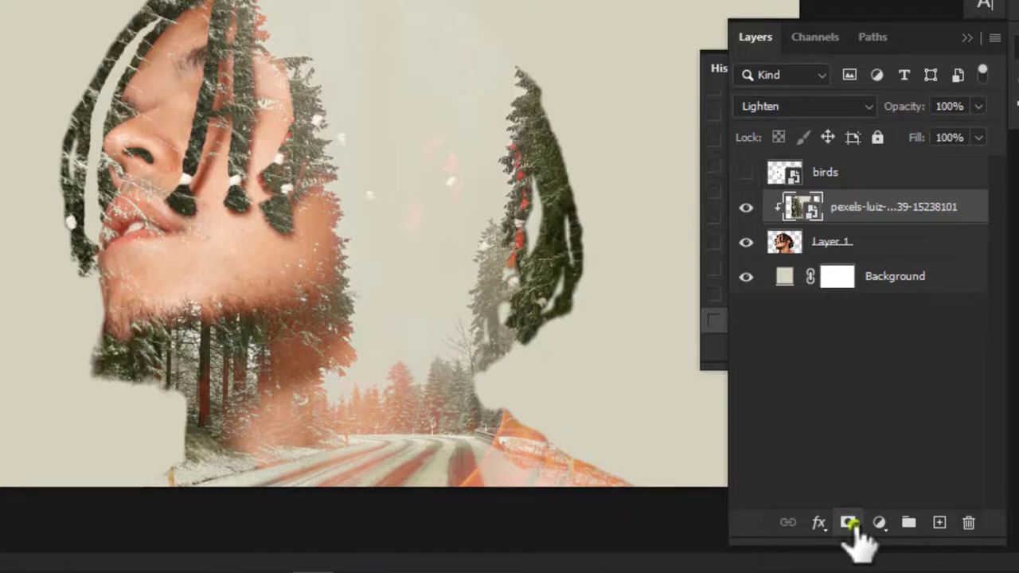
click(850, 523)
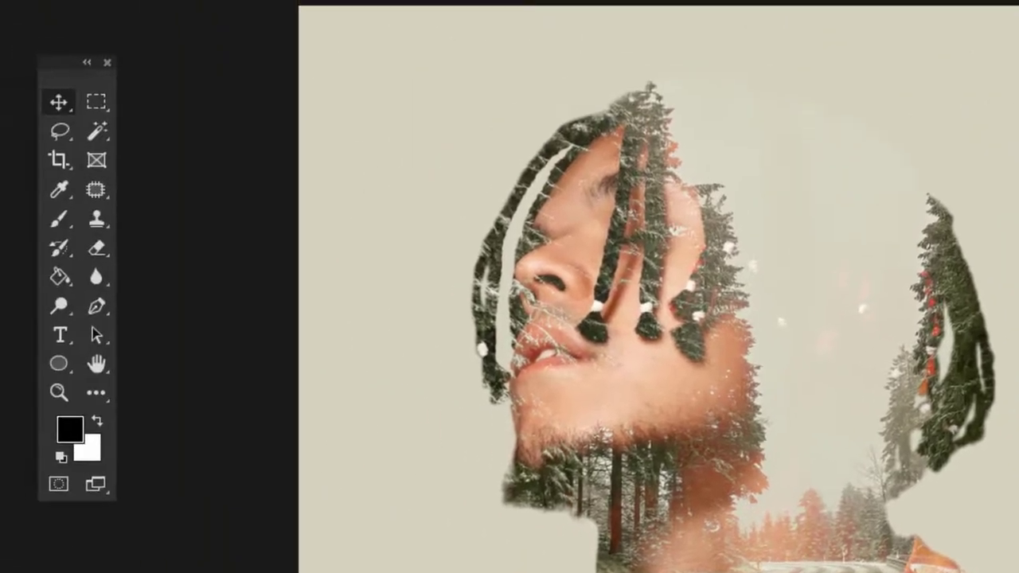
click(60, 220)
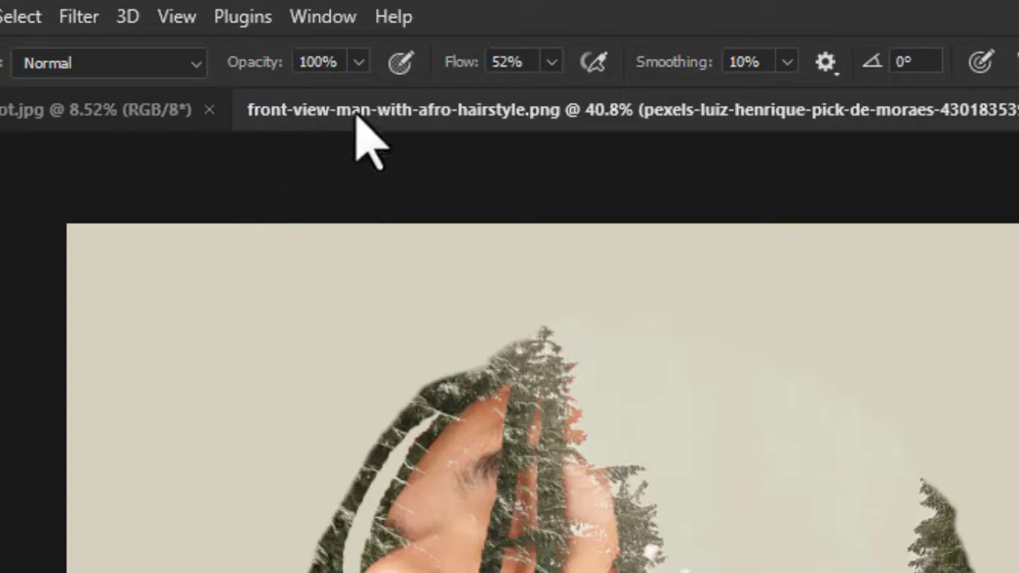
click(400, 14)
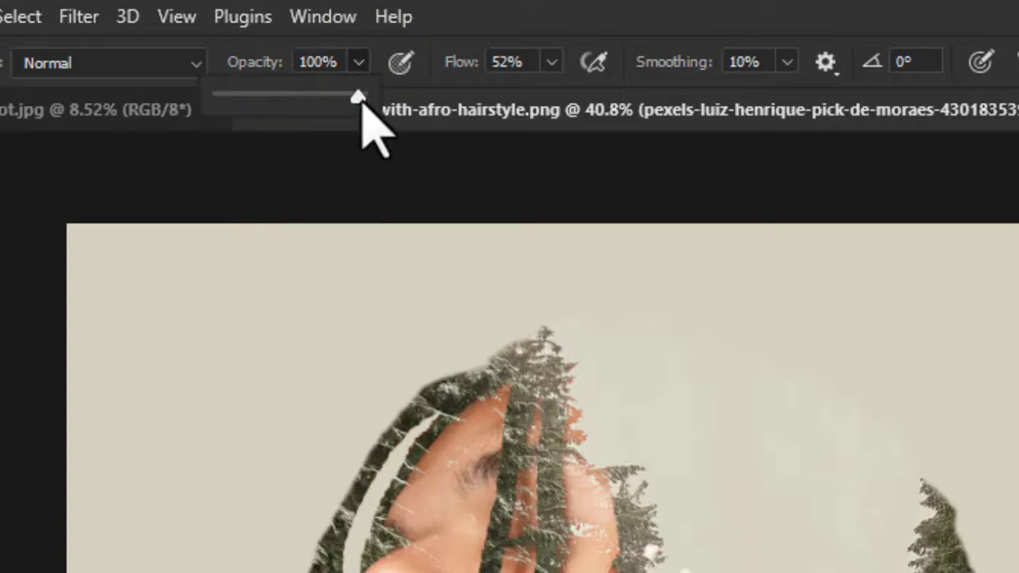
click(551, 63)
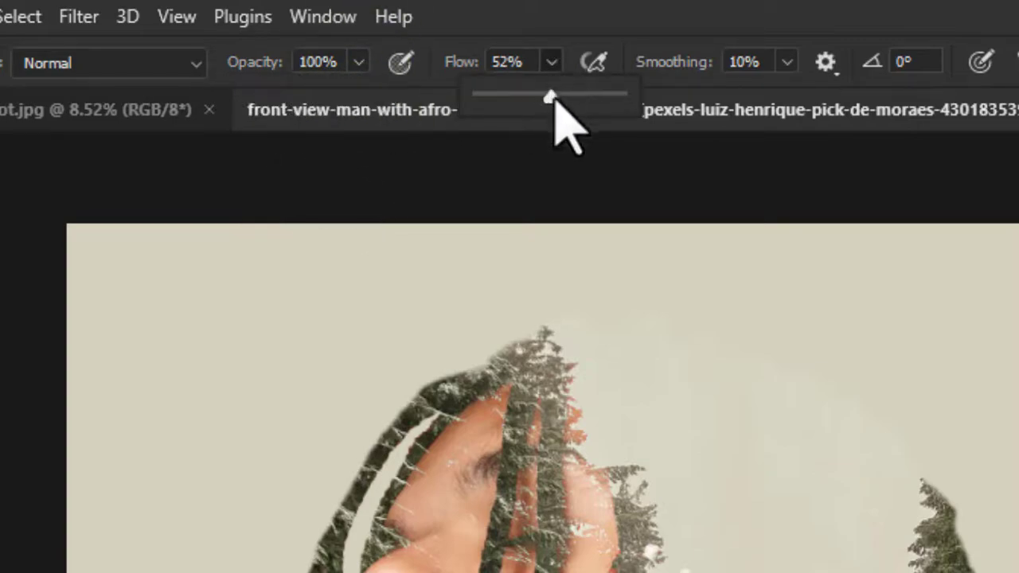
drag(552, 97, 524, 97)
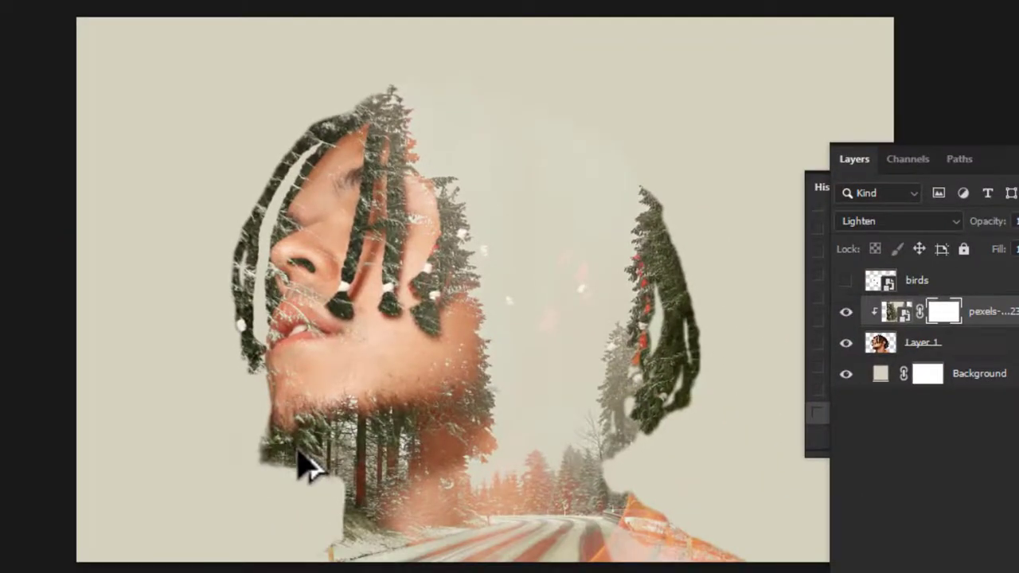
Step: Paint black on the forest layer's mask with a soft brush to reveal the man's face, beard and braids
mouse_move(297, 452)
mouse_down()
mouse_move(346, 466)
mouse_move(340, 458)
mouse_up()
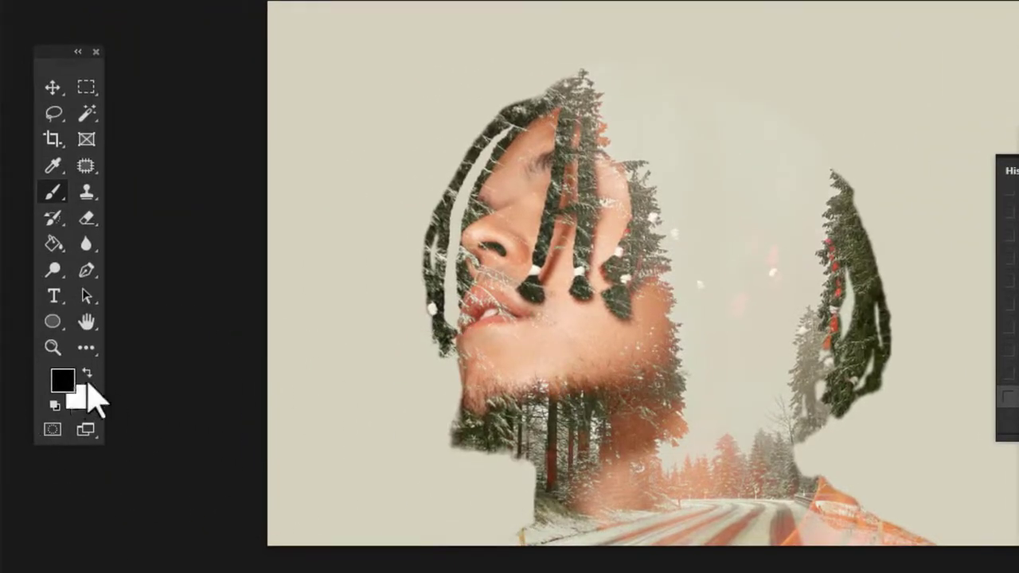
mouse_move(448, 424)
mouse_down()
mouse_move(546, 432)
mouse_move(470, 428)
mouse_move(438, 442)
mouse_move(559, 423)
mouse_move(518, 381)
mouse_up()
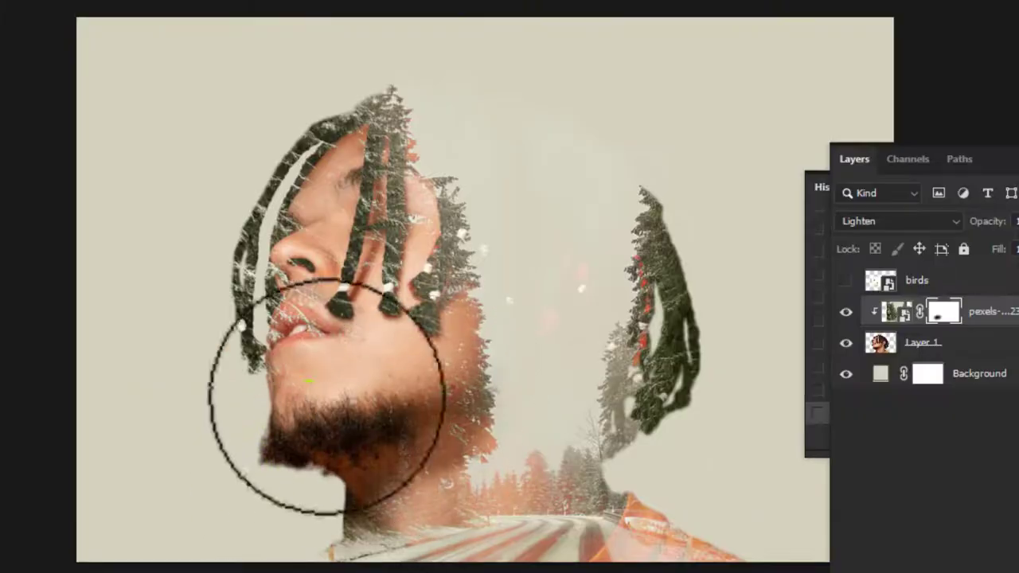
mouse_move(327, 396)
mouse_down()
mouse_move(241, 260)
mouse_move(268, 199)
mouse_move(292, 337)
mouse_move(365, 249)
mouse_move(352, 141)
mouse_move(357, 244)
mouse_up()
alt+right_click(320, 144)
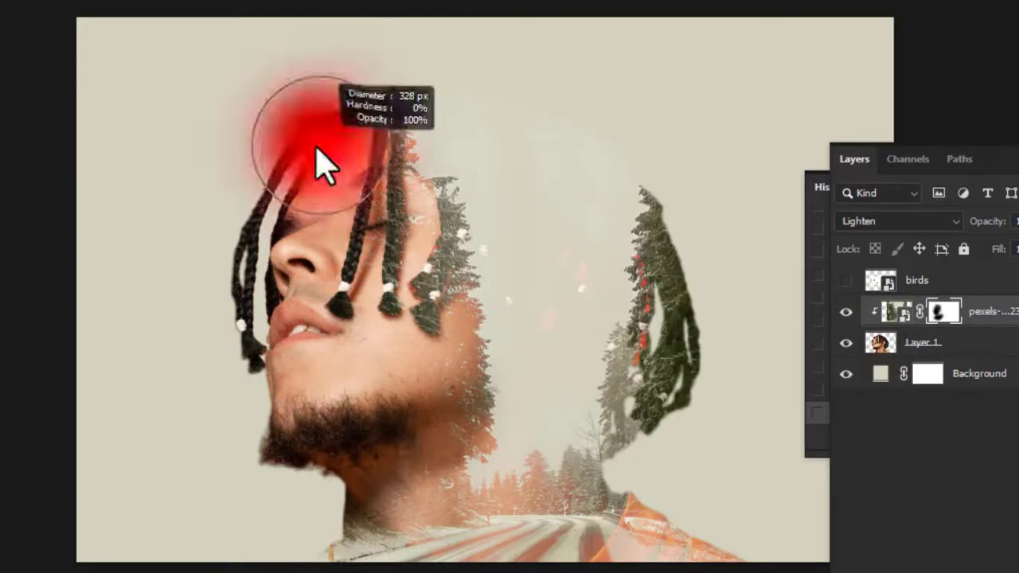
mouse_move(317, 150)
mouse_down()
mouse_move(383, 130)
mouse_move(390, 256)
mouse_up()
alt+right_click(361, 416)
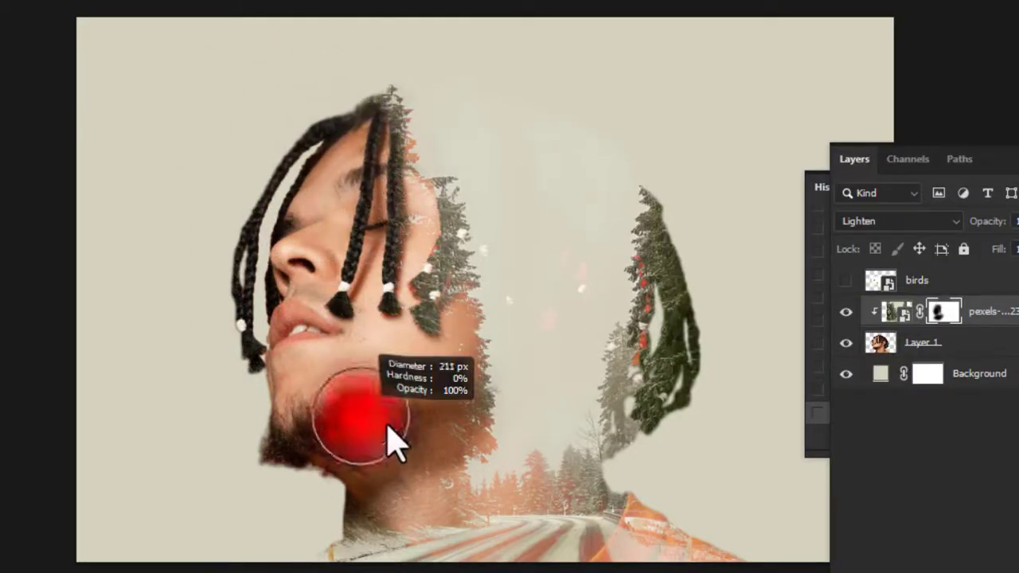
mouse_move(374, 434)
mouse_down()
mouse_move(316, 531)
mouse_move(409, 478)
mouse_up()
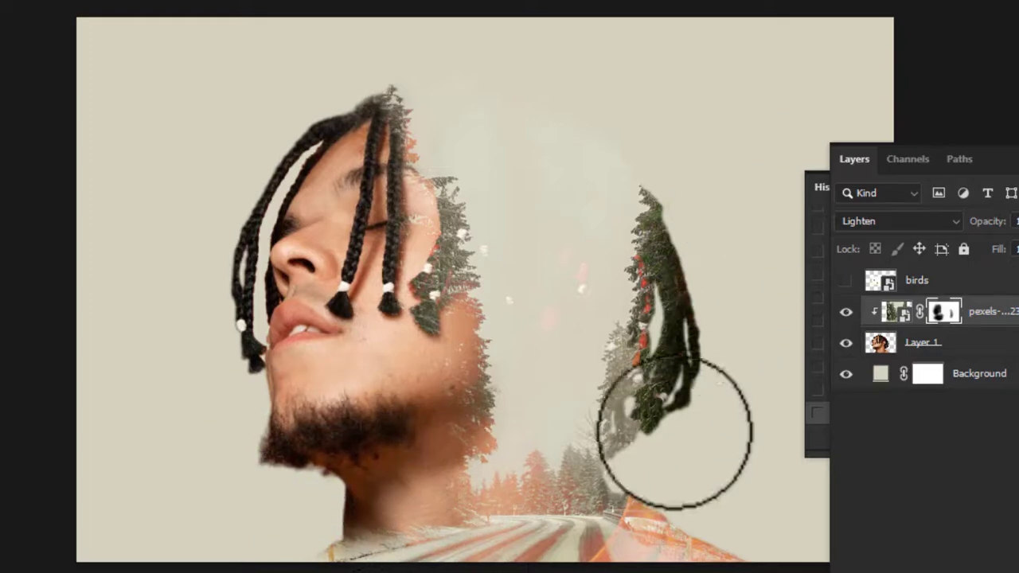
mouse_move(674, 433)
mouse_down()
mouse_move(634, 459)
mouse_move(624, 476)
mouse_move(653, 466)
mouse_up()
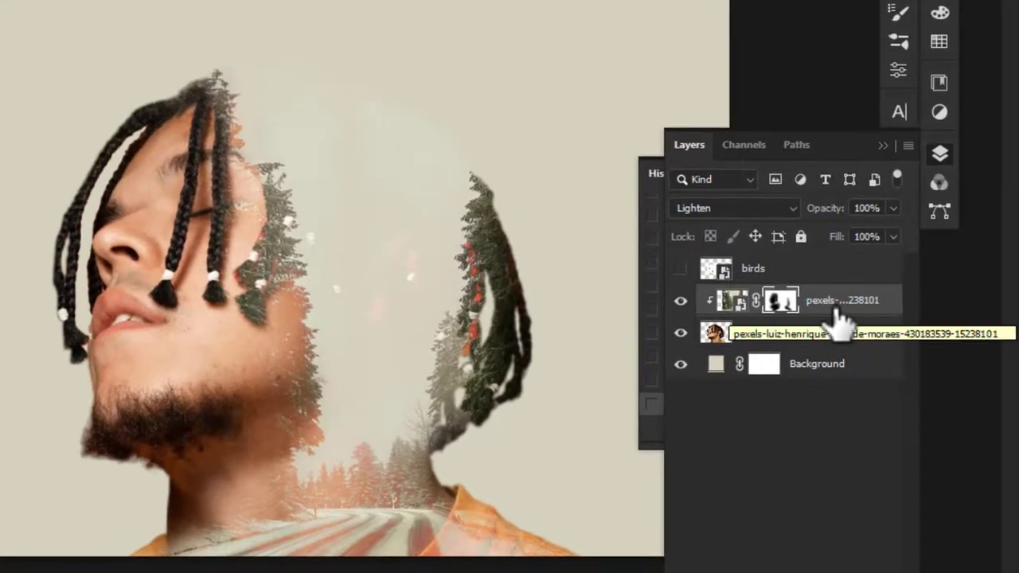
Step: Show the birds layer, set its blend mode to Multiply, and move it up over the man's head
click(681, 269)
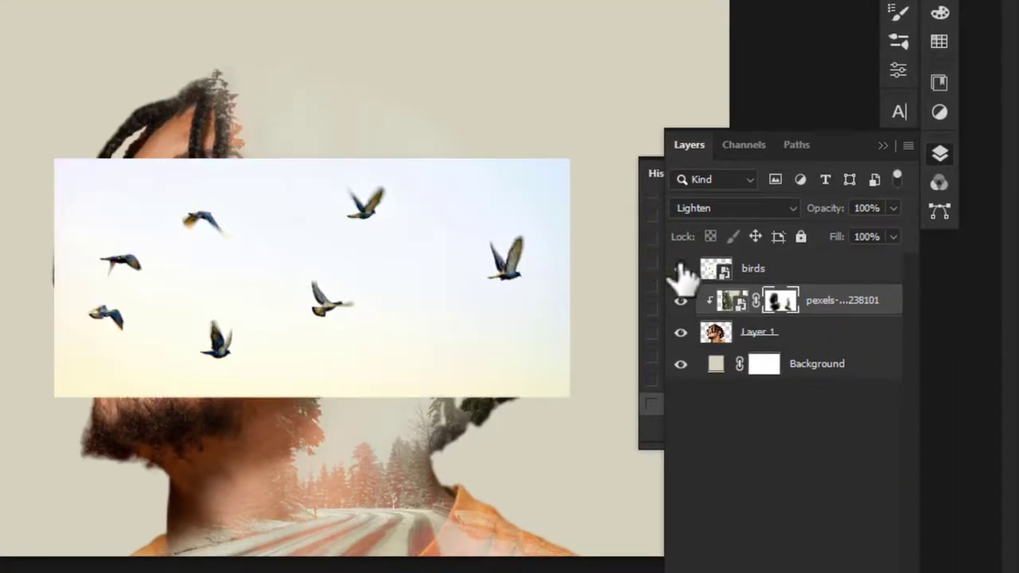
click(795, 273)
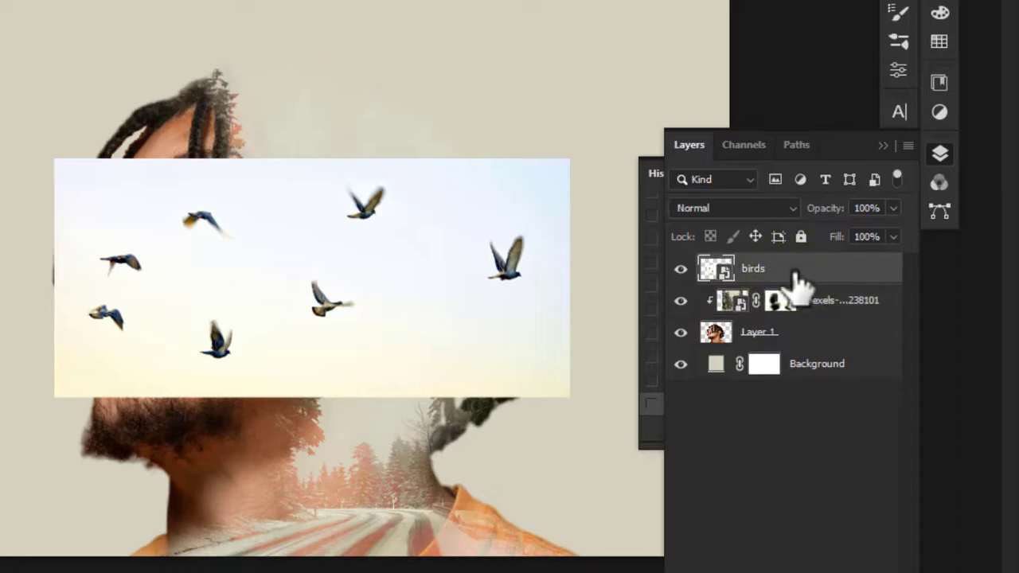
click(751, 203)
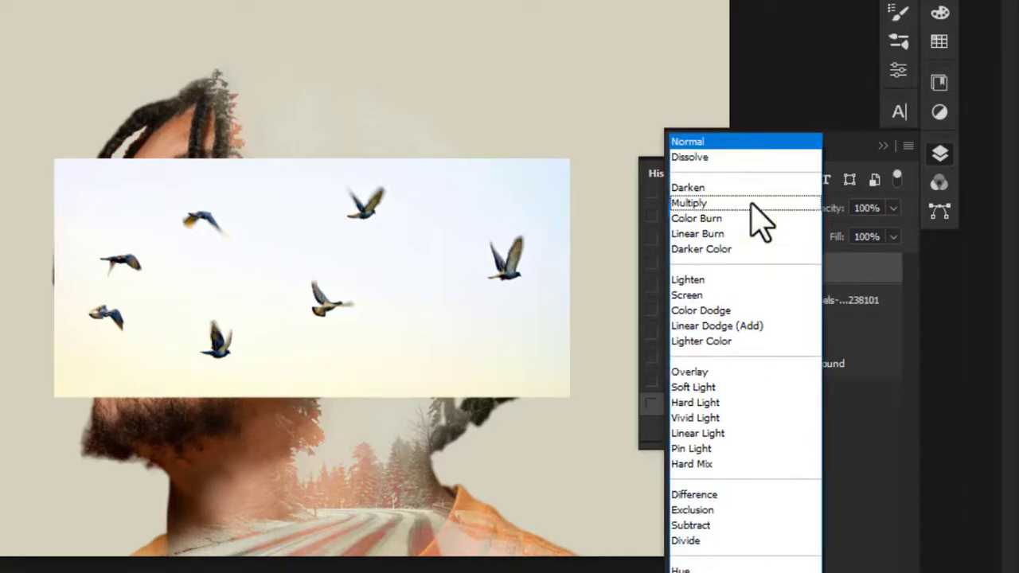
click(710, 203)
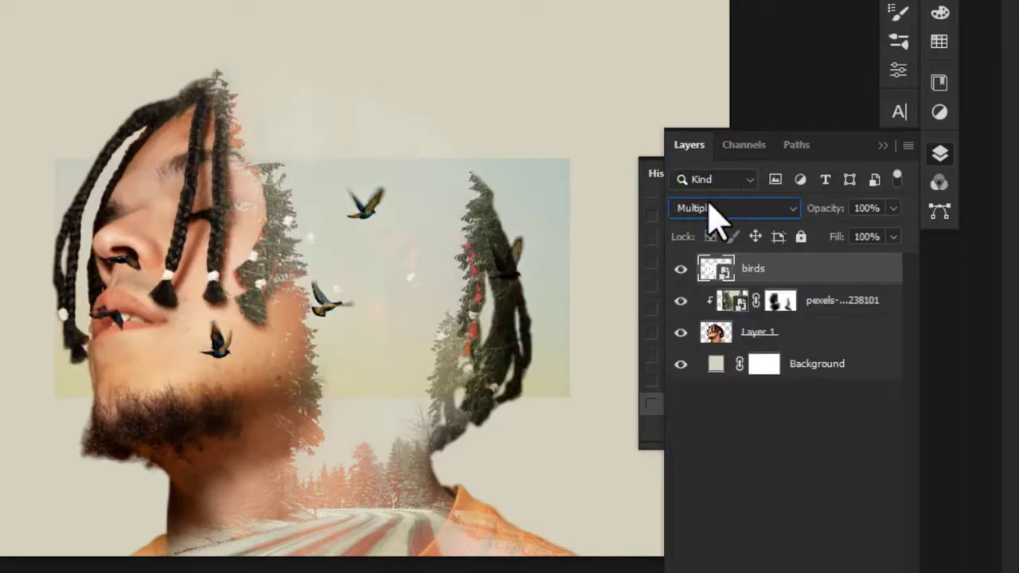
drag(526, 191, 640, 82)
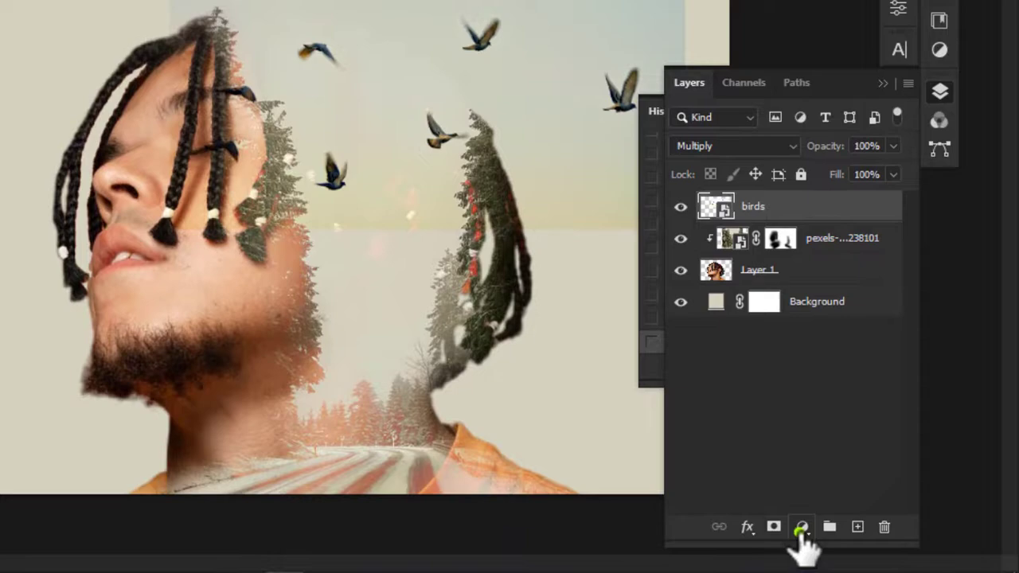
Step: Add a Curves adjustment clipped to the birds layer, pulling the white point inward to brighten it
click(801, 531)
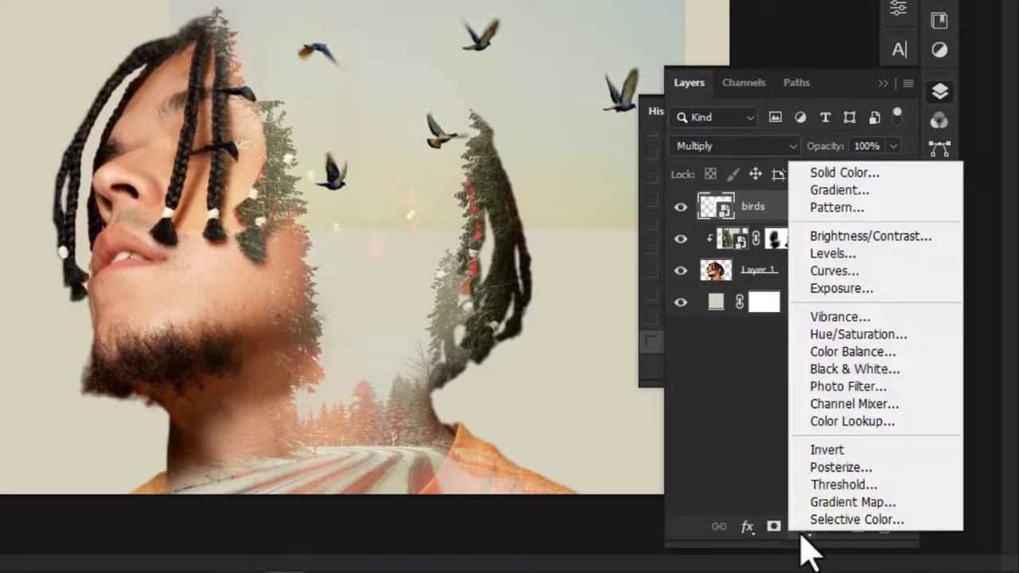
click(834, 287)
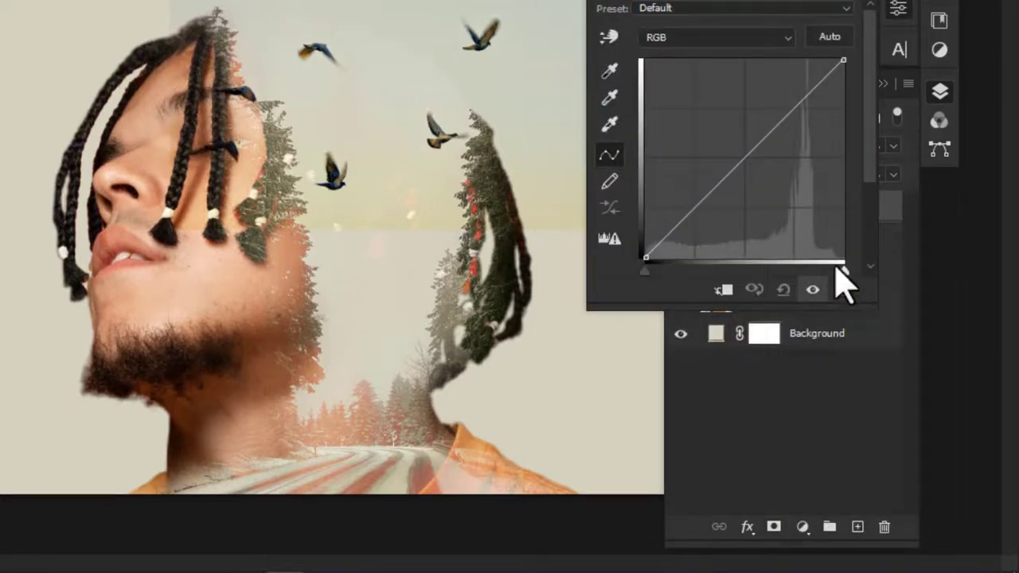
drag(846, 270, 793, 275)
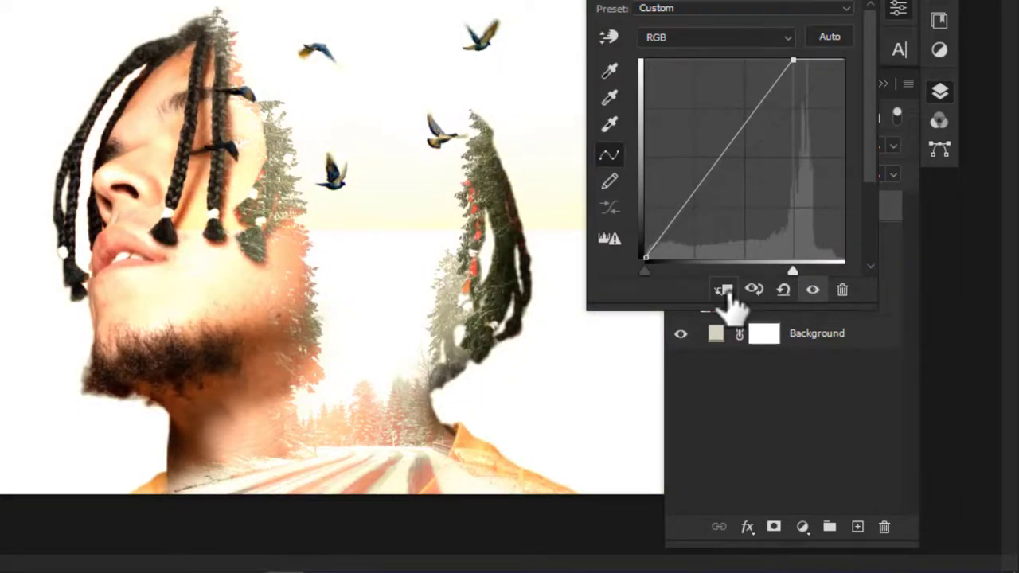
click(726, 291)
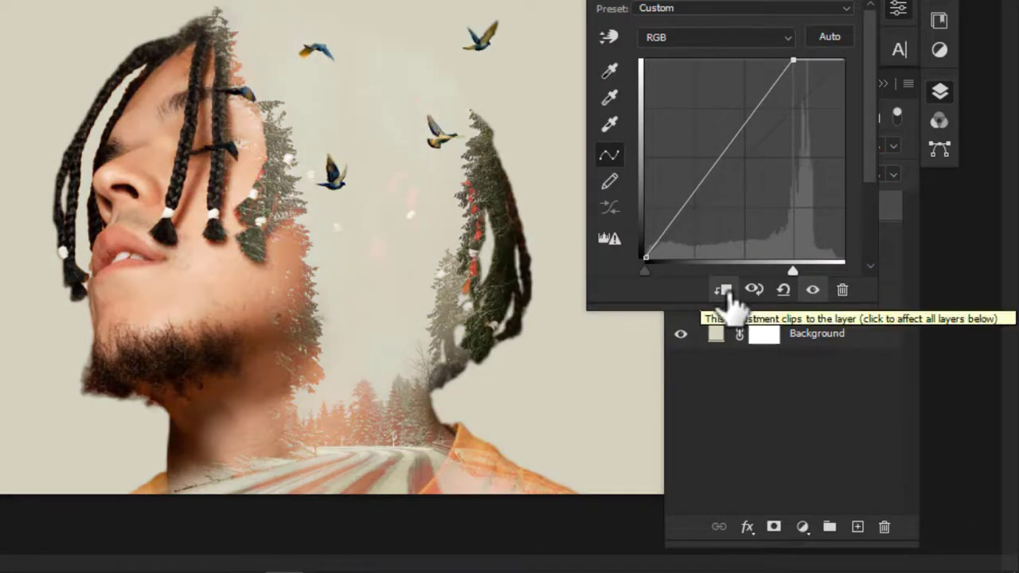
drag(793, 270, 809, 272)
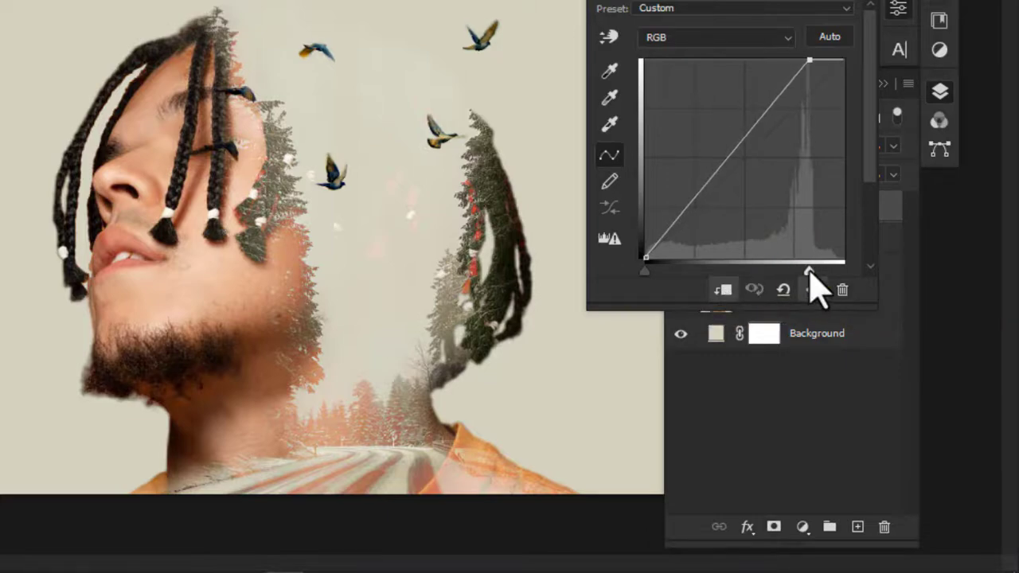
click(898, 8)
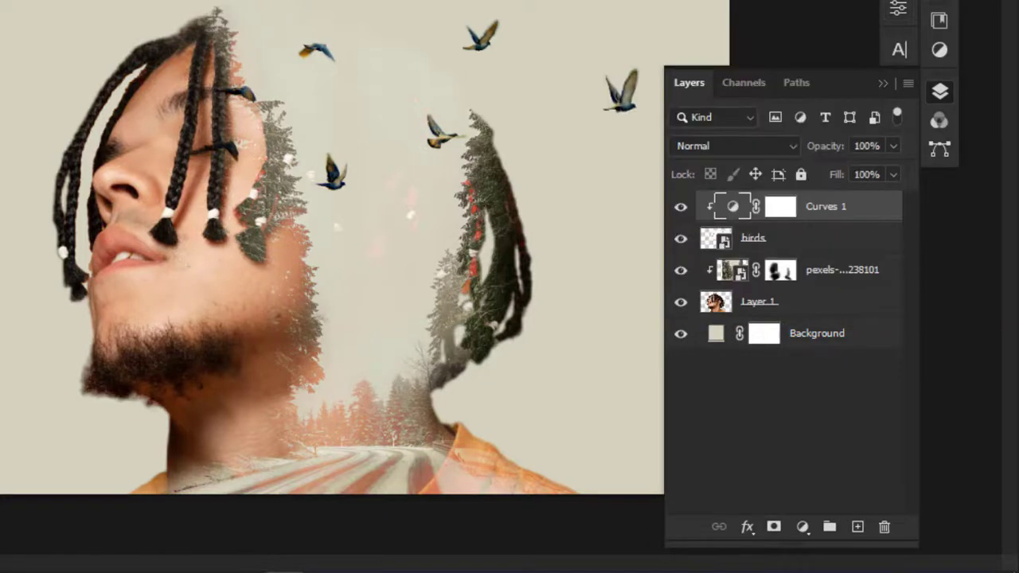
Step: Scale down, rotate and reposition the birds above the man's head with Free Transform
mouse_move(831, 220)
mouse_down()
mouse_move(766, 246)
mouse_move(812, 231)
mouse_up()
click(807, 239)
key(ctrl+t)
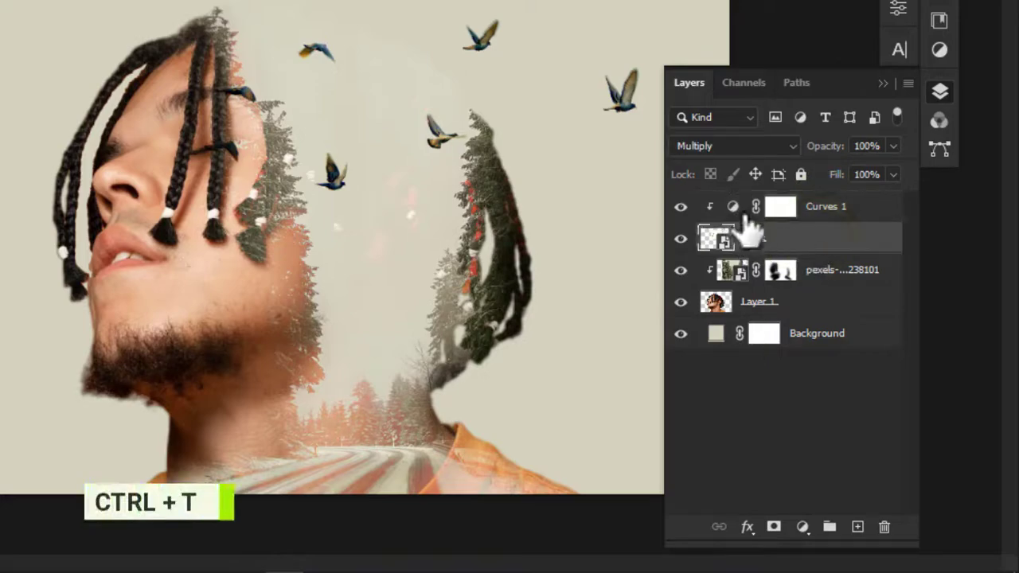
drag(673, 2, 603, 9)
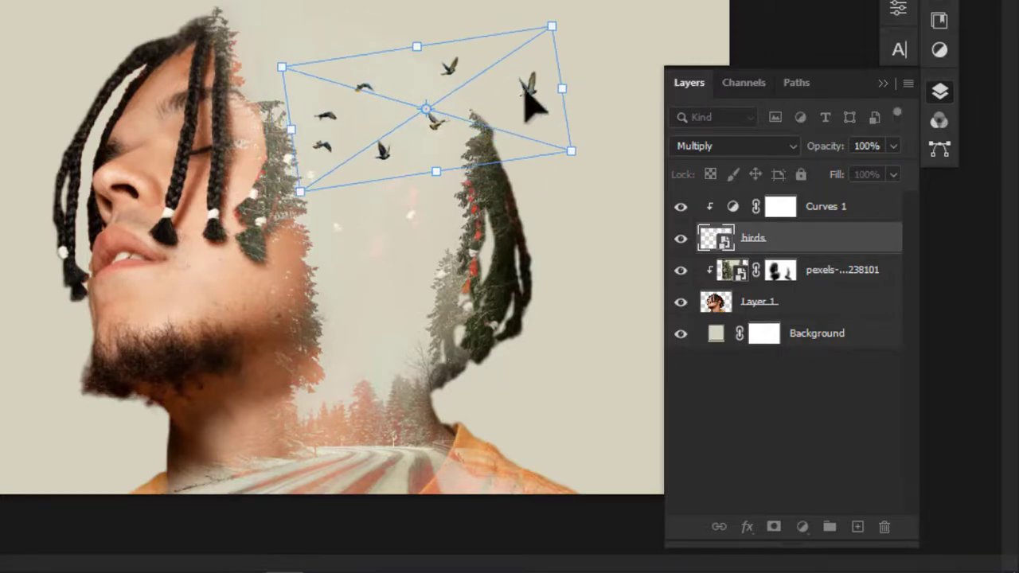
drag(526, 89, 481, 63)
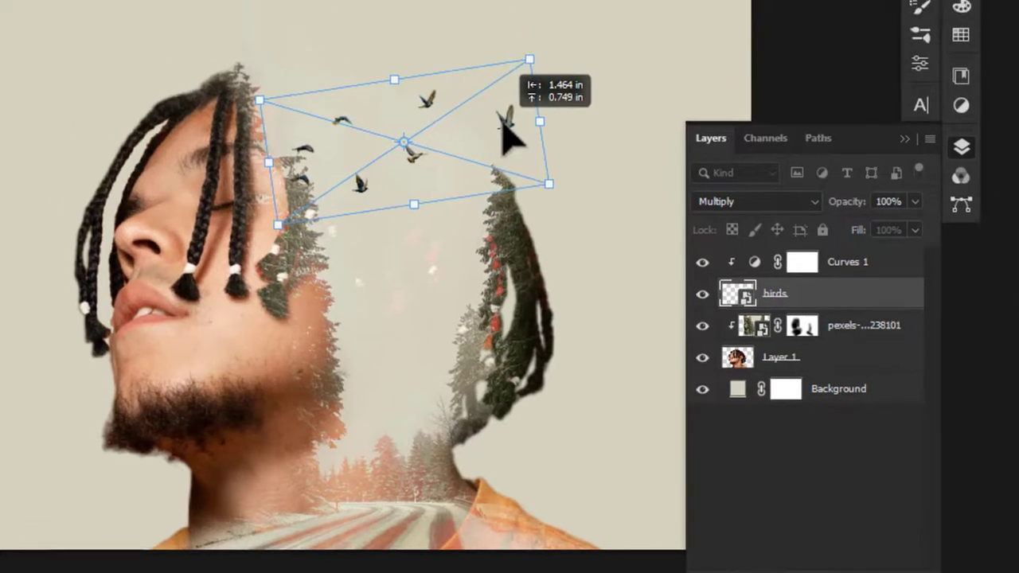
drag(502, 121, 502, 121)
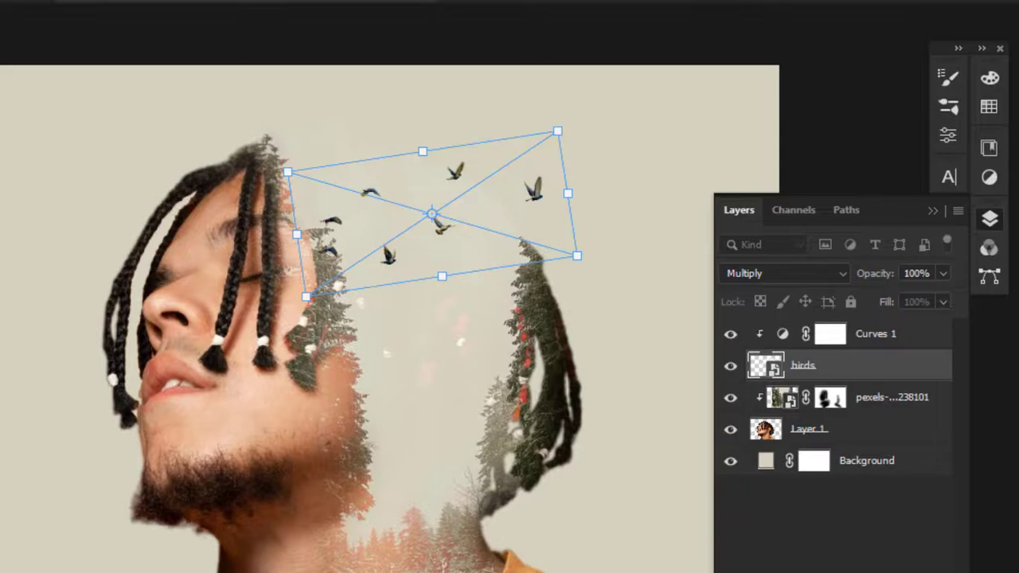
key(Return)
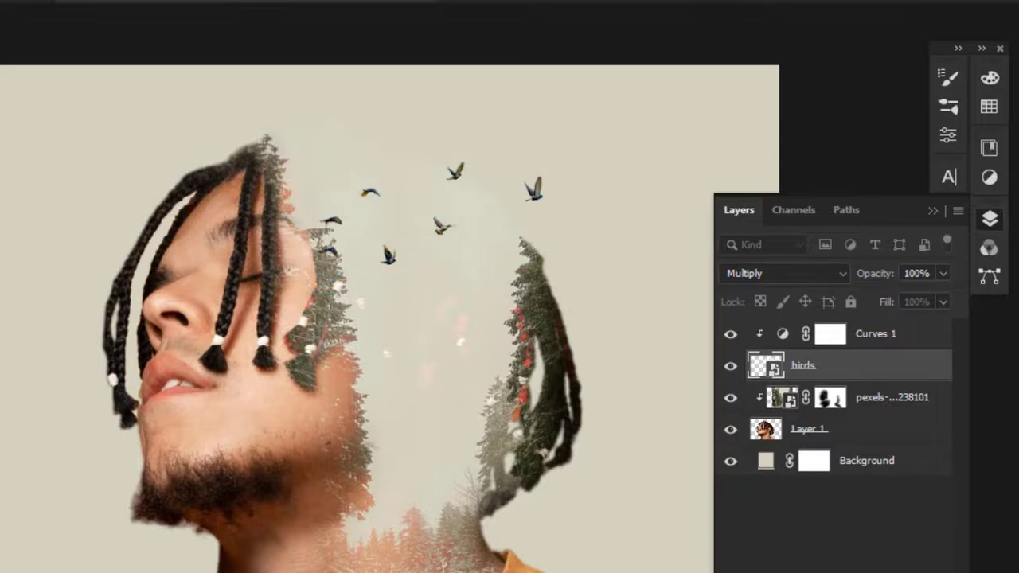
Step: Transform the birds again, rotating them slightly and nudging them higher above the head
scroll(629, 378, down, 2)
key(ctrl+t)
drag(526, 169, 544, 161)
key(Return)
drag(402, 239, 414, 222)
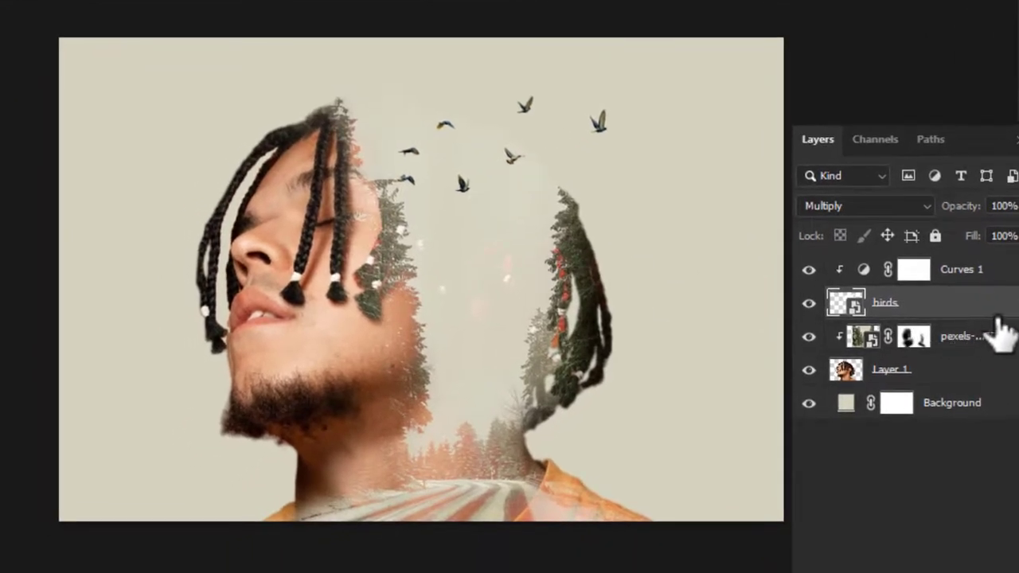
Step: Stamp all visible layers into a new merged layer at the top of the stack
click(992, 271)
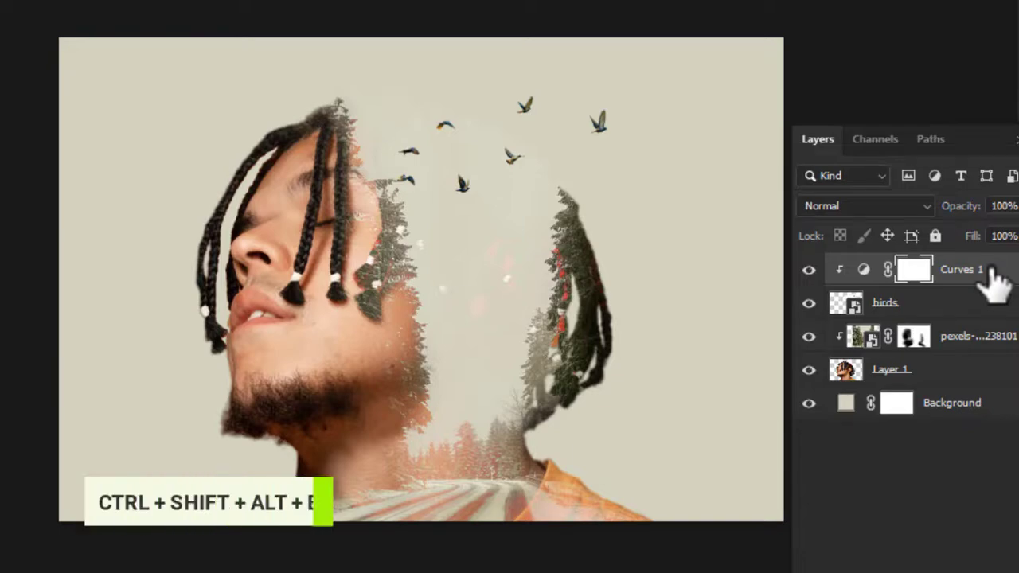
key(ctrl+shift+alt+e)
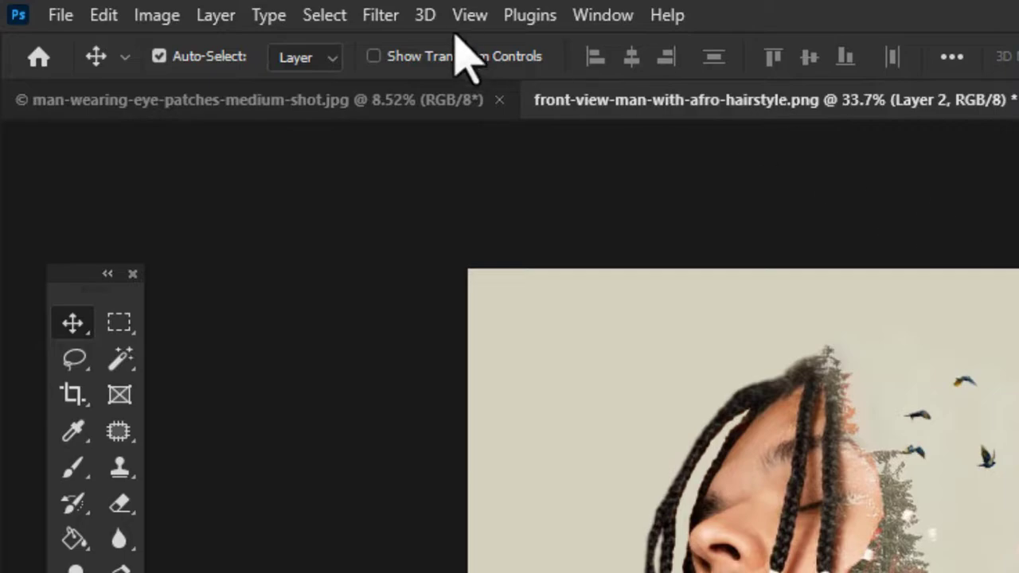
Step: Open the Camera Raw Filter on the stamped layer and set Temperature -12, Contrast +9, Texture +3 and Clarity +19
click(380, 15)
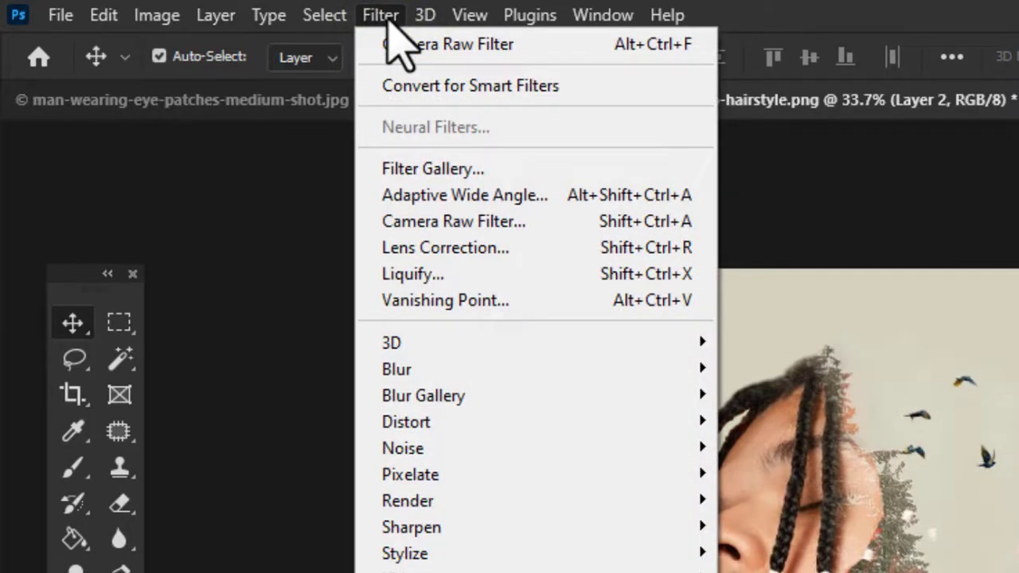
click(461, 222)
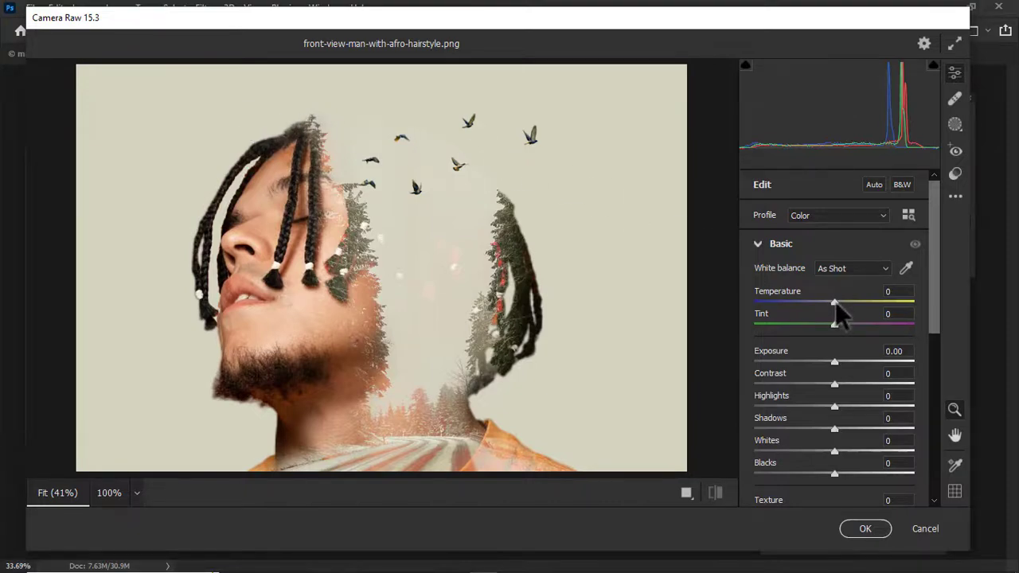
scroll(835, 307, down, 2)
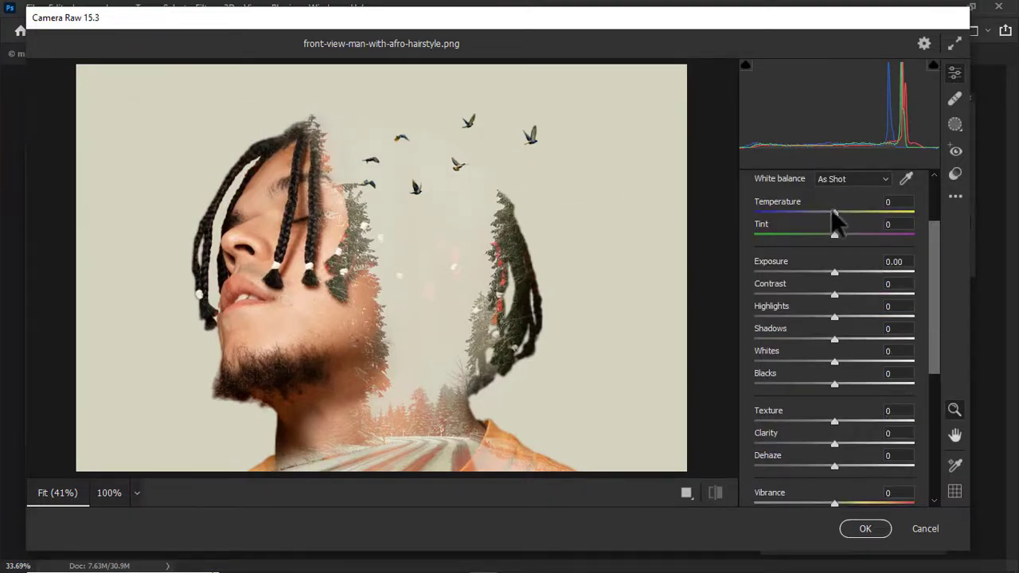
drag(830, 213, 824, 213)
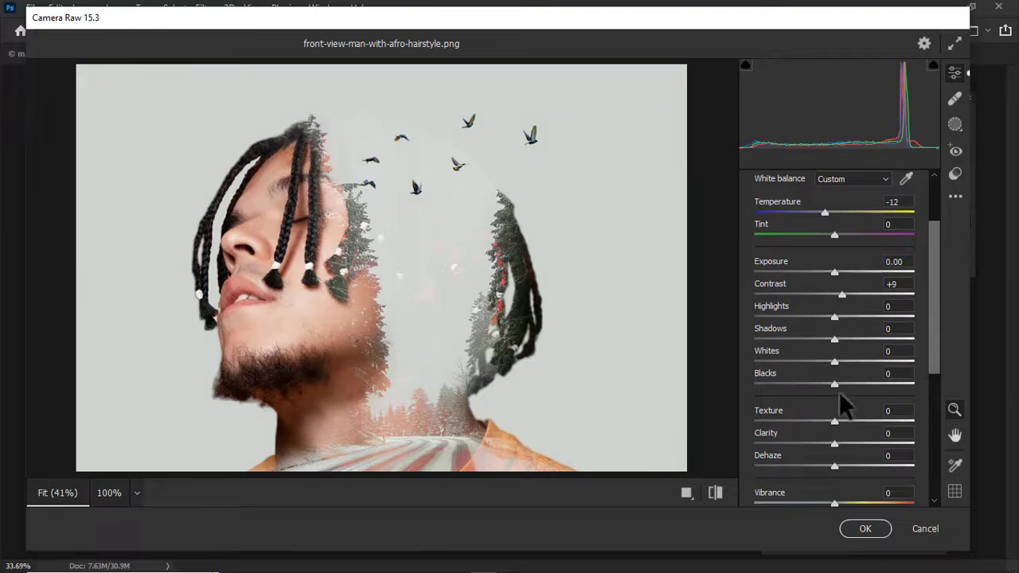
click(835, 443)
drag(846, 441, 849, 442)
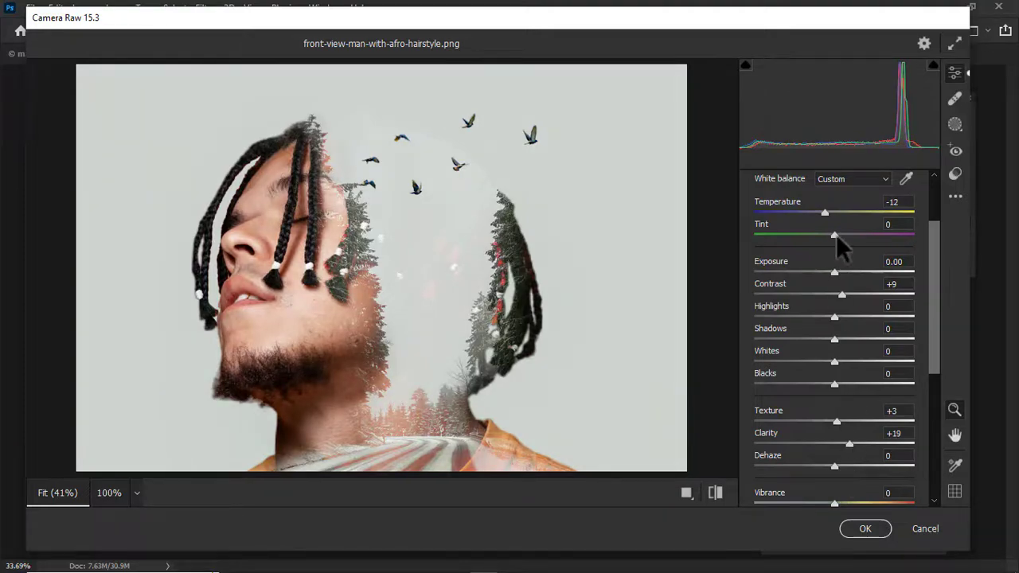
Step: Set Temperature -33, Tint +10, Vibrance +6, Saturation +2, Shadows -21 and Blacks -10, then apply the filter
drag(836, 234, 808, 208)
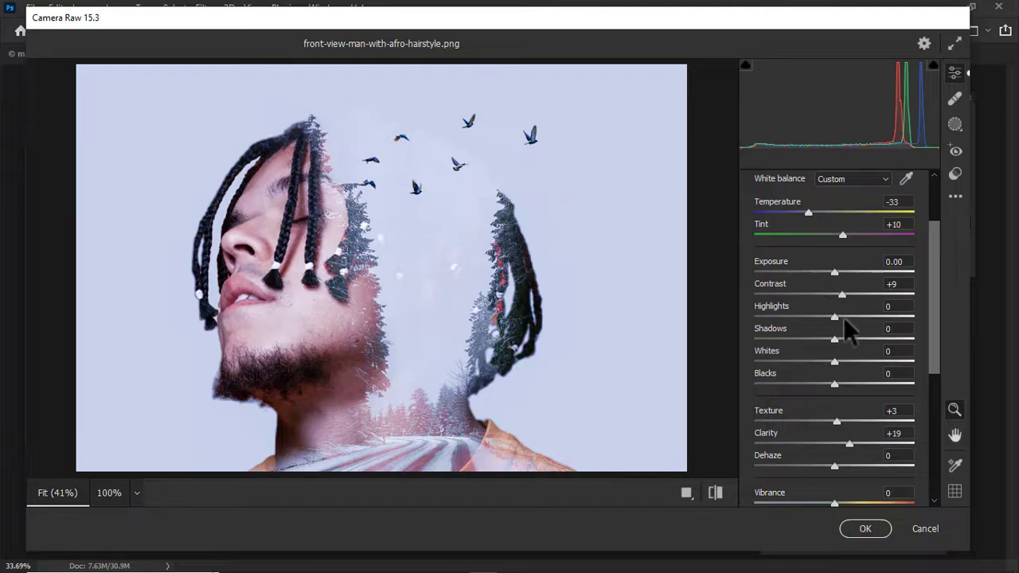
click(809, 209)
scroll(857, 324, down, 3)
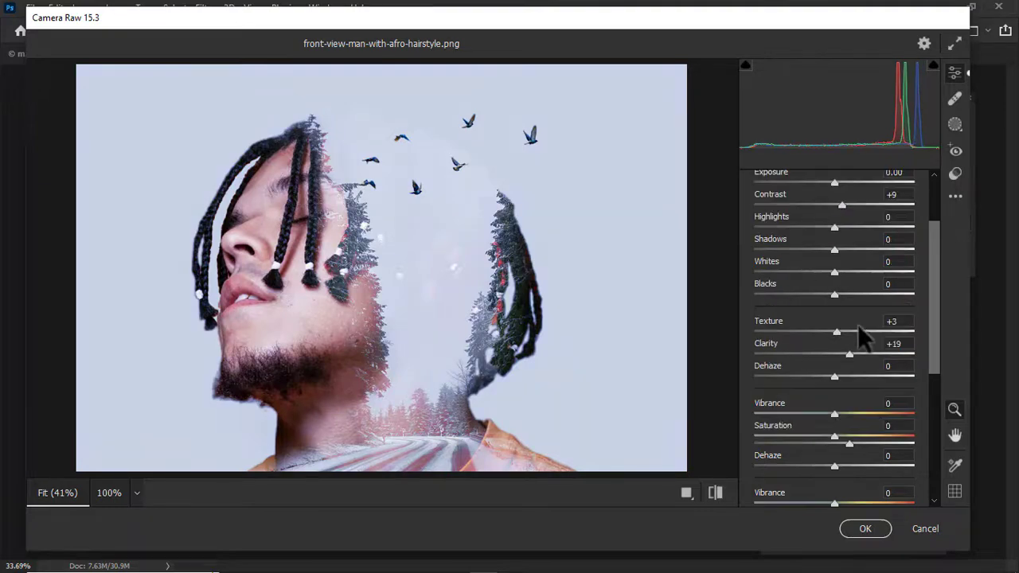
drag(836, 414, 836, 437)
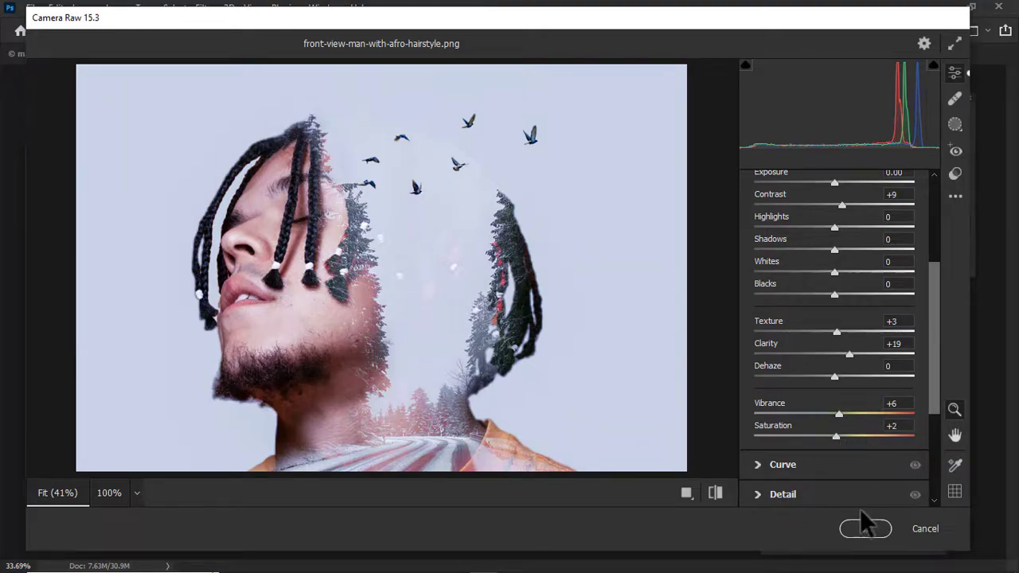
drag(833, 293, 825, 292)
drag(834, 249, 818, 247)
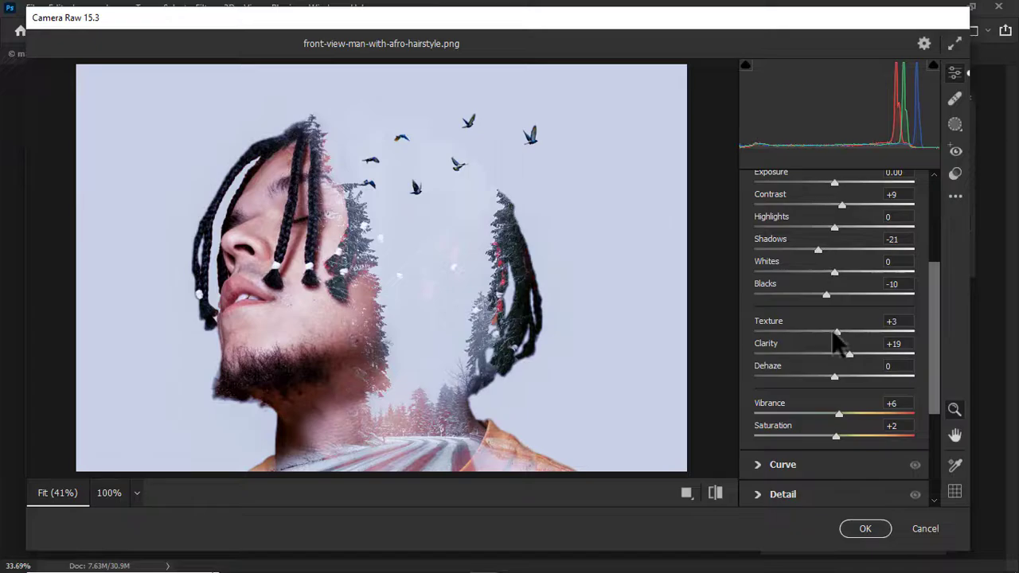
click(866, 529)
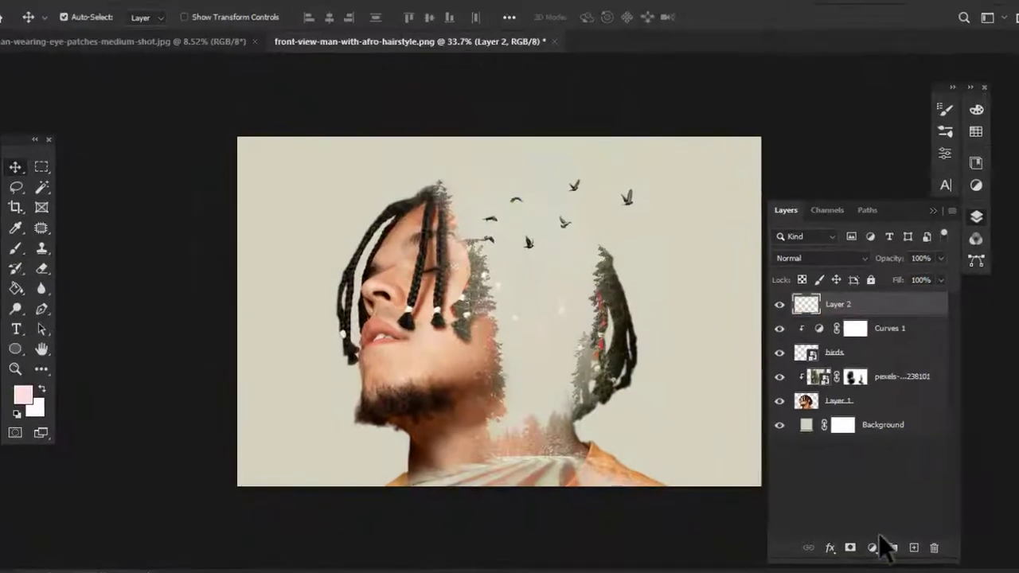